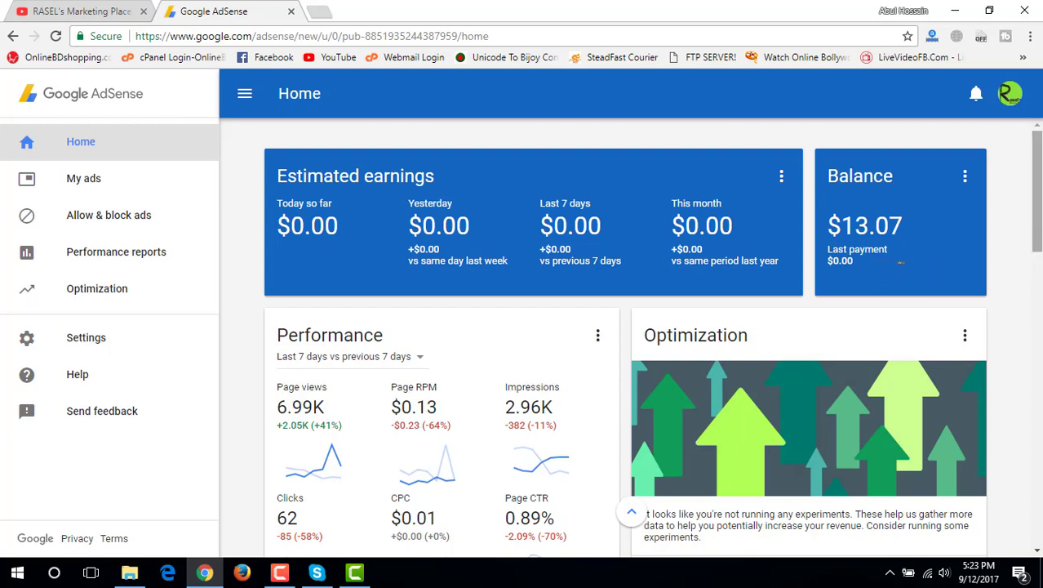
# Open the Payments page from the Balance card's menu
pyautogui.click(965, 181)
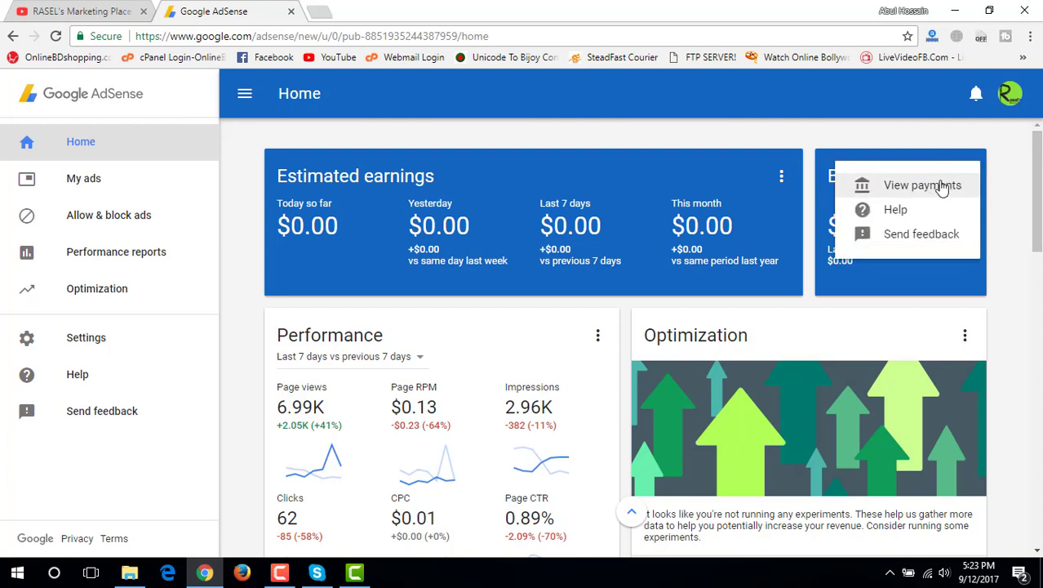
pyautogui.click(941, 194)
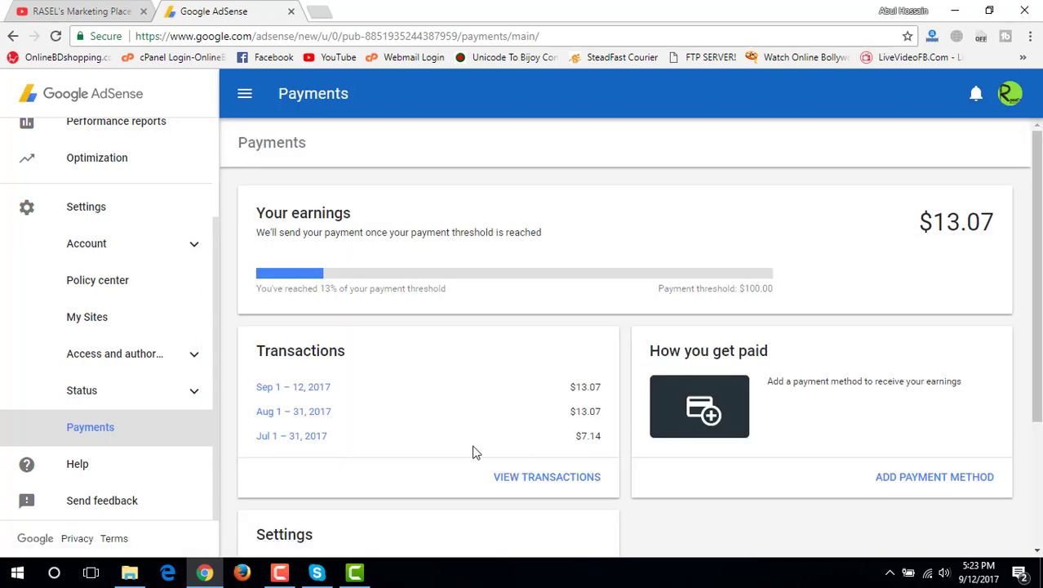
pyautogui.scroll(-3, 498, 418)
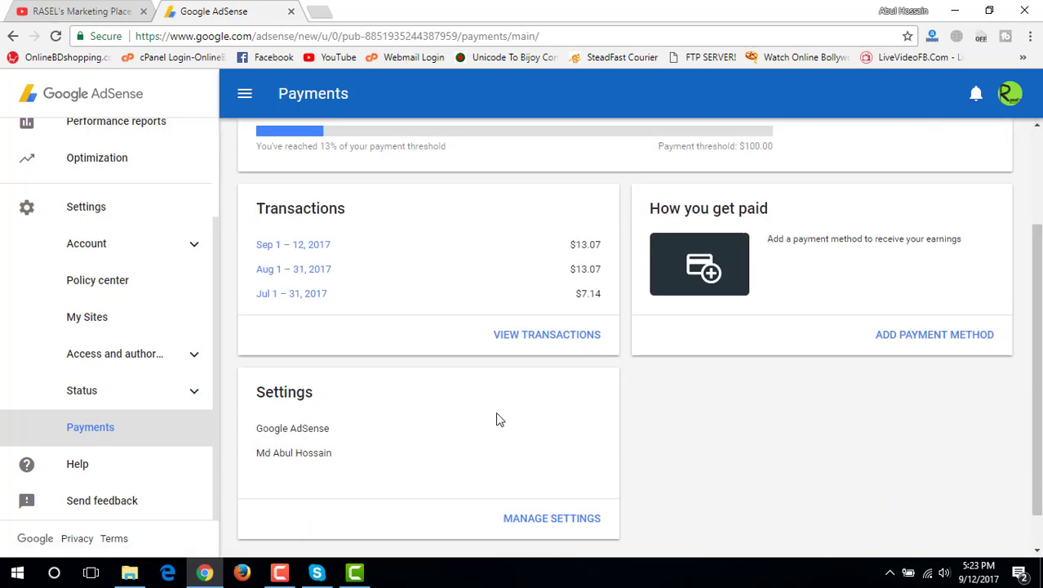
pyautogui.scroll(3, 499, 419)
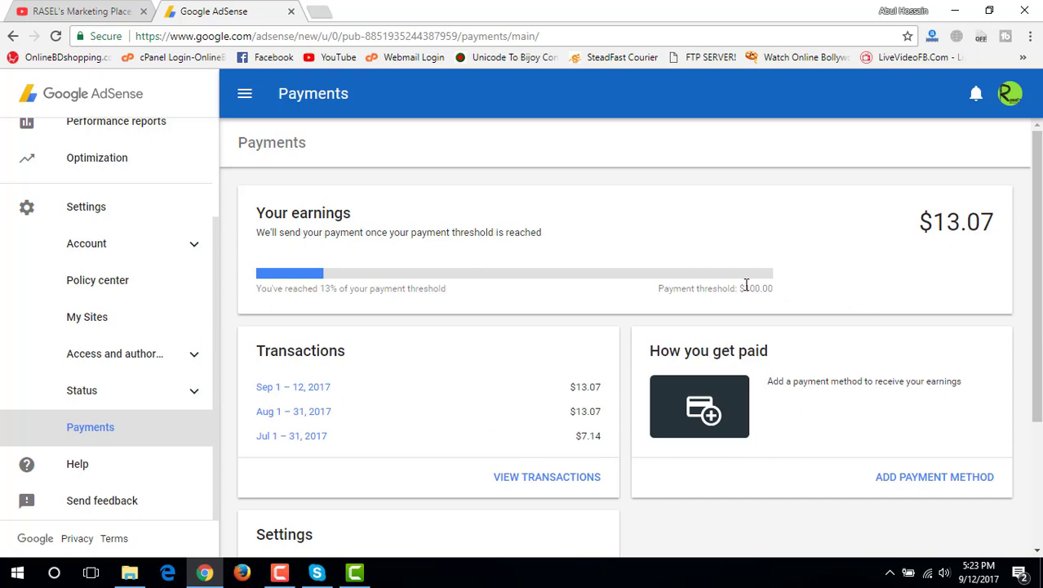
# Review the $100.00 payment threshold and the How you get paid card
pyautogui.moveTo(774, 294); pyautogui.dragTo(654, 296)
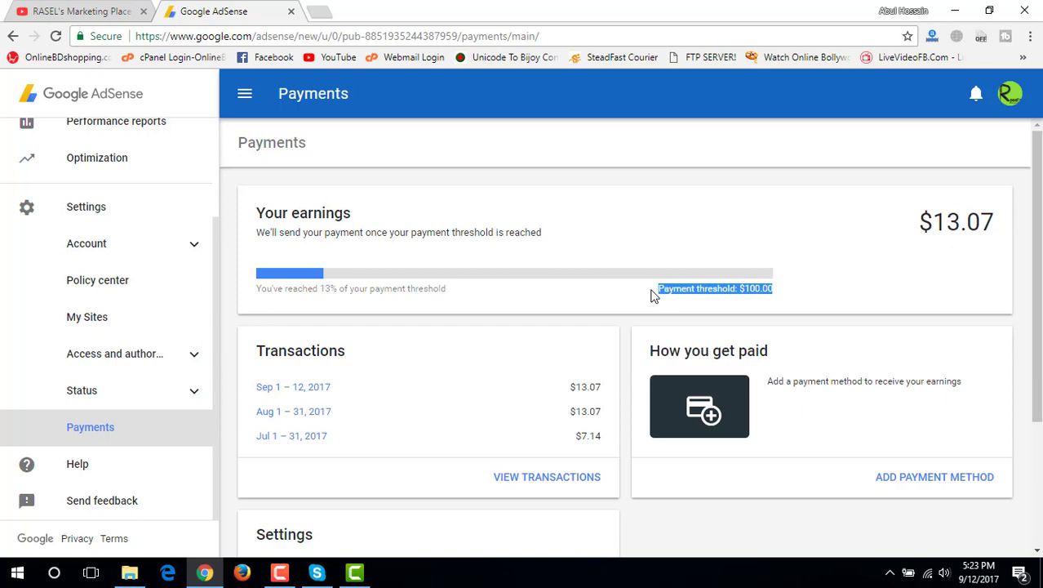
pyautogui.click(653, 296)
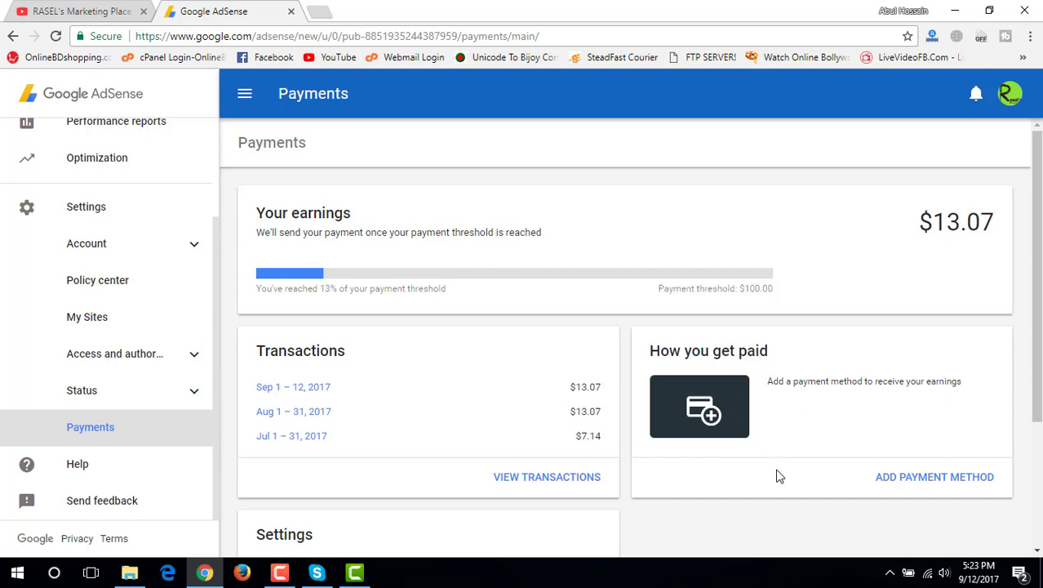
pyautogui.moveTo(775, 351); pyautogui.dragTo(659, 347)
pyautogui.click(772, 363)
pyautogui.scroll(-1, 839, 466)
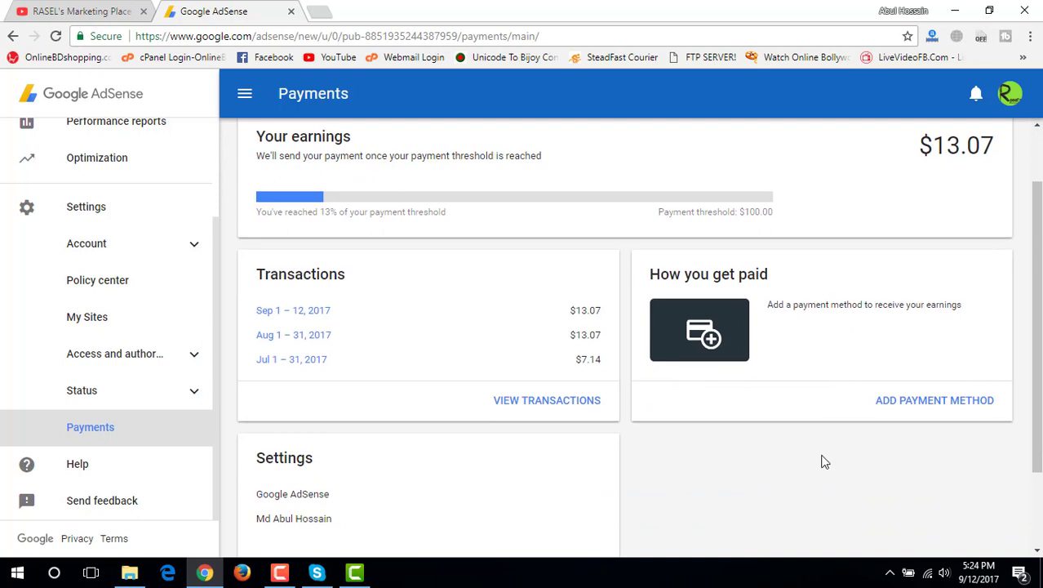
# Add a new payment method using wire transfer and look over its empty bank details form
pyautogui.click(915, 406)
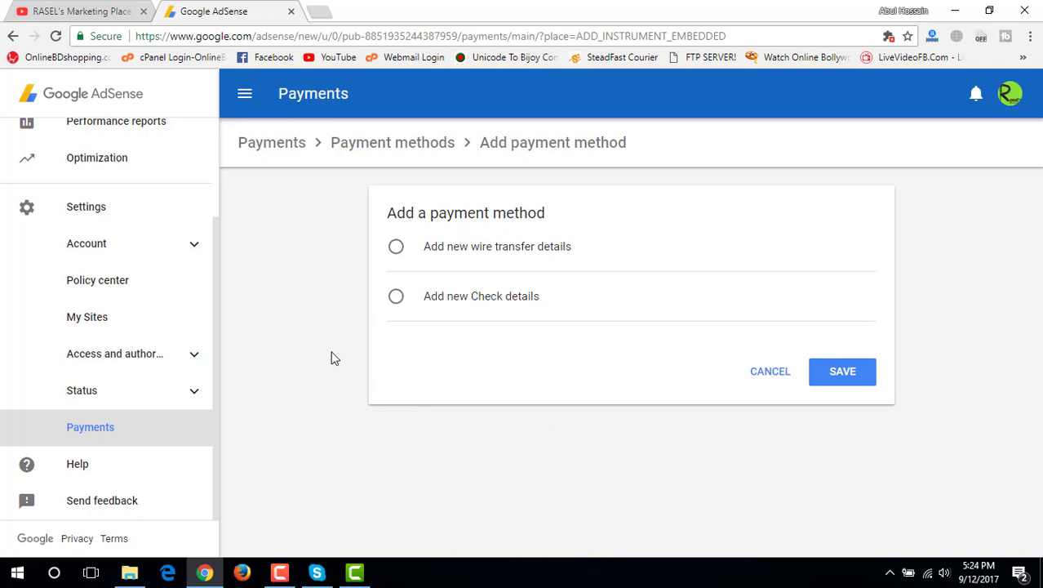
pyautogui.click(396, 248)
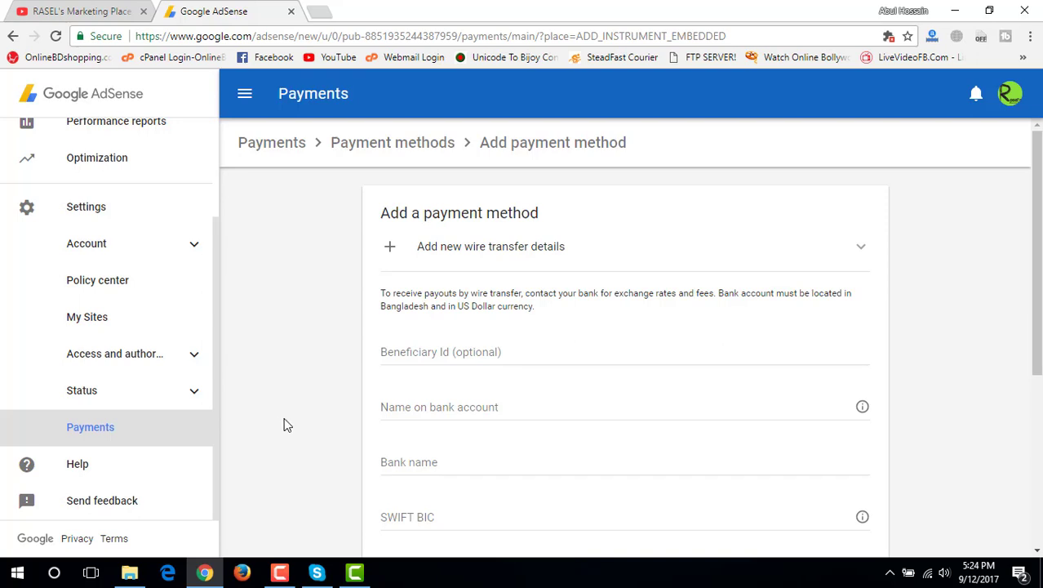
pyautogui.scroll(-1, 284, 422)
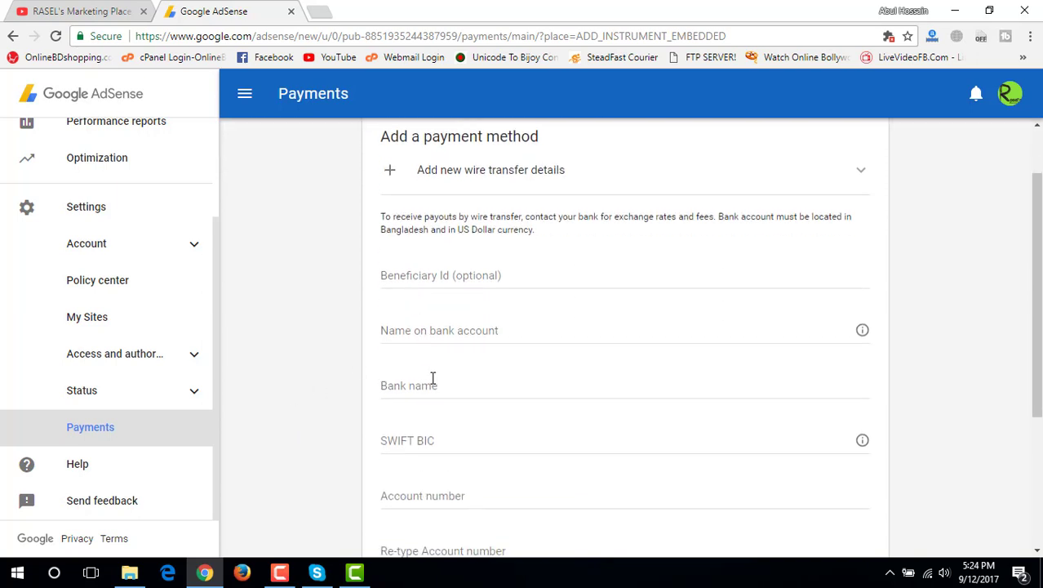
pyautogui.scroll(-2, 432, 378)
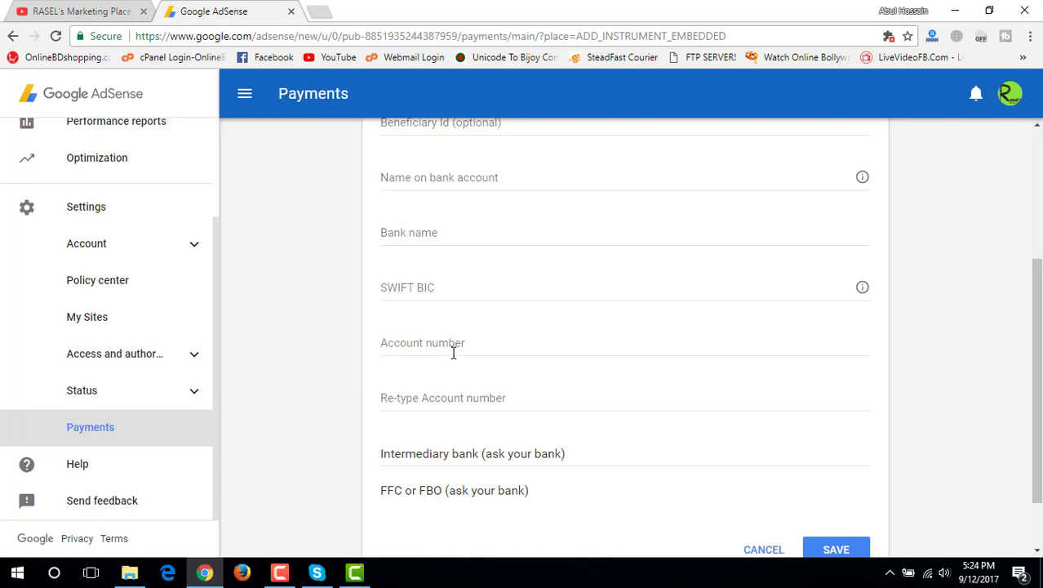
pyautogui.scroll(-1, 457, 354)
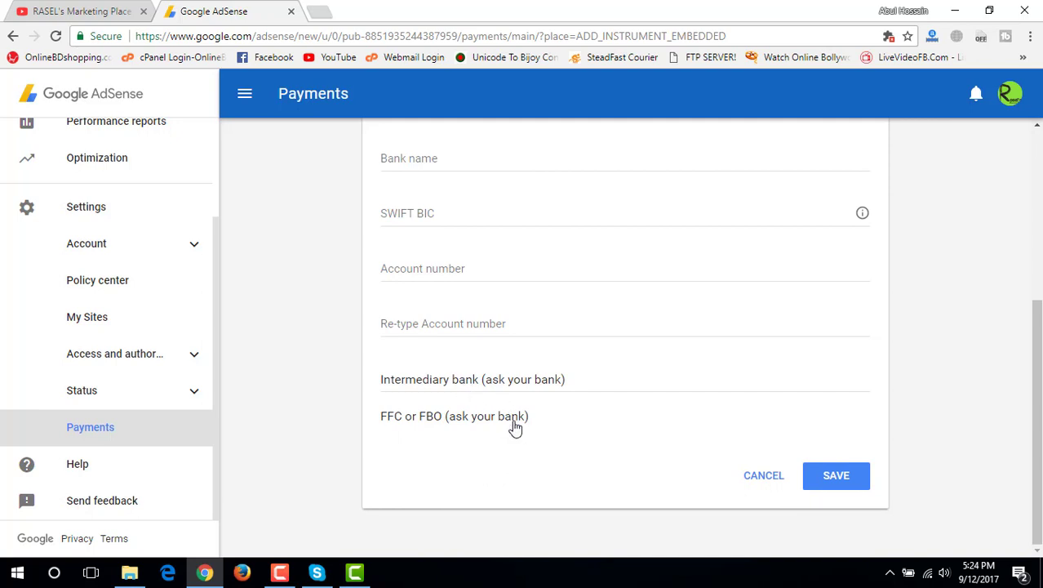
pyautogui.scroll(3, 343, 396)
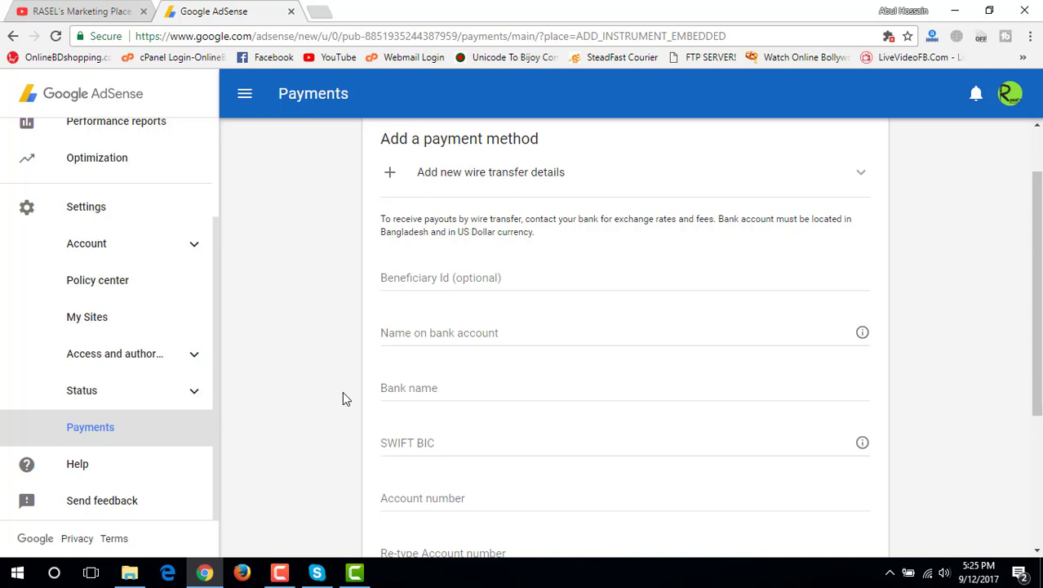
# Open OnlineBDshopping's Payment Method page in a new tab and enter the account holder's name in Name on bank account
pyautogui.click(326, 18)
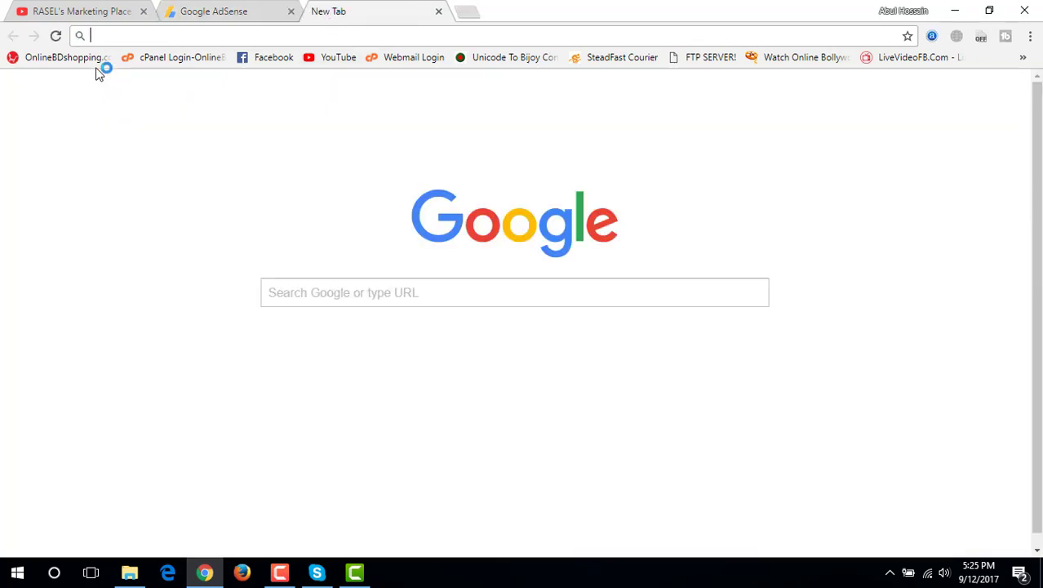
pyautogui.click(102, 63)
pyautogui.click(257, 19)
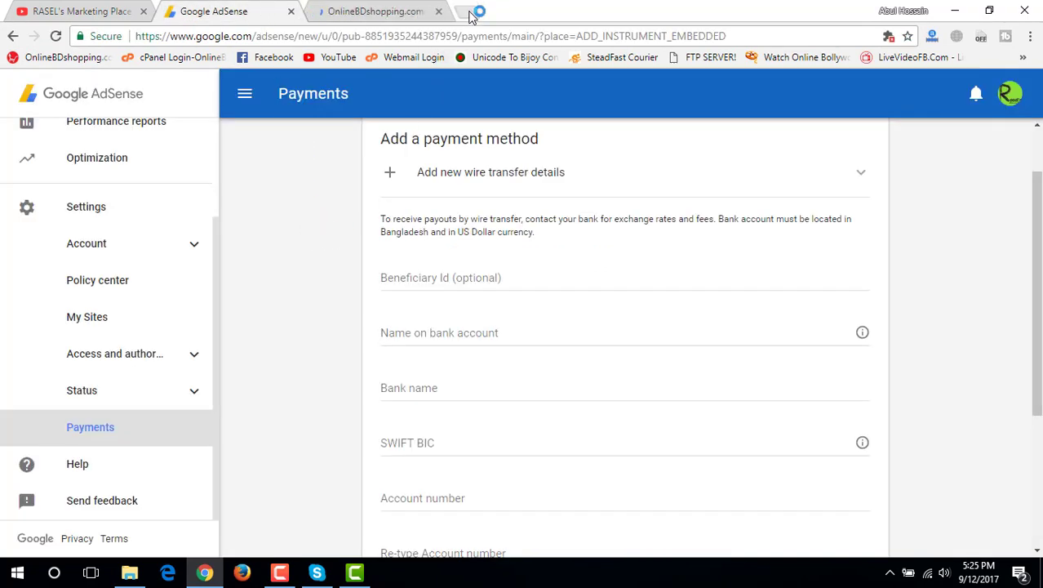
pyautogui.click(443, 280)
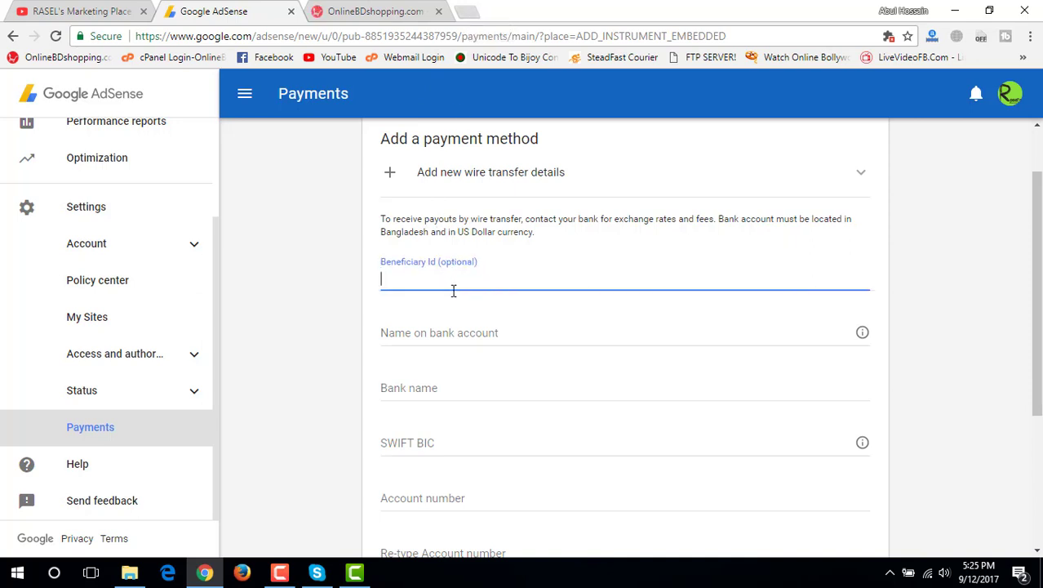
pyautogui.click(462, 334)
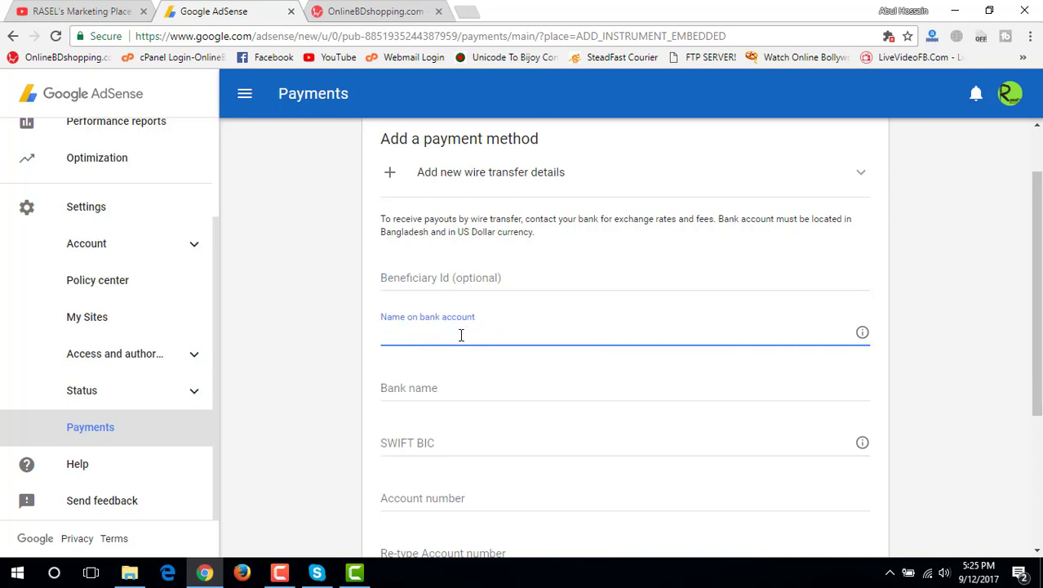
pyautogui.click(404, 13)
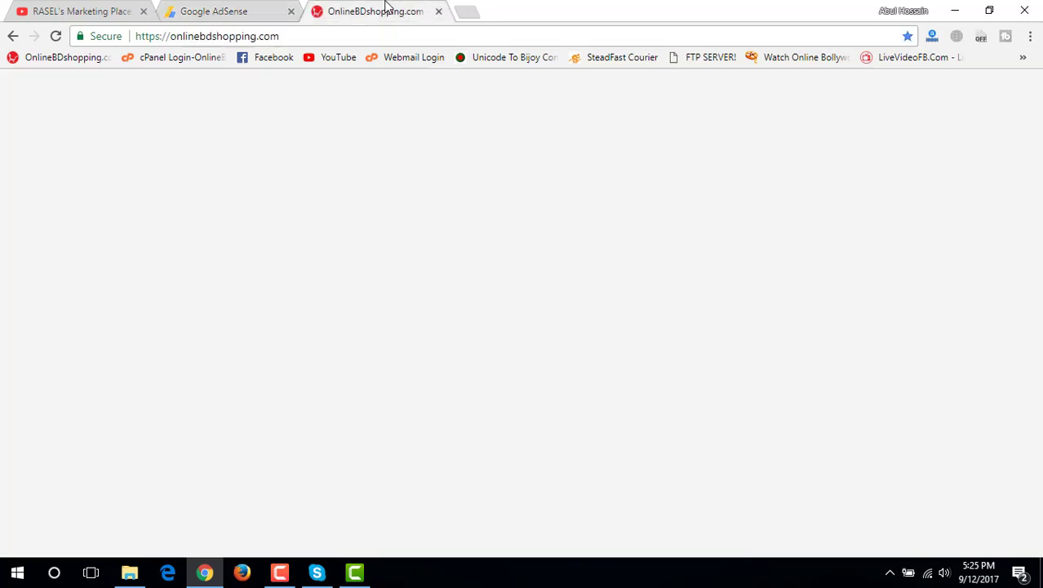
pyautogui.click(511, 215)
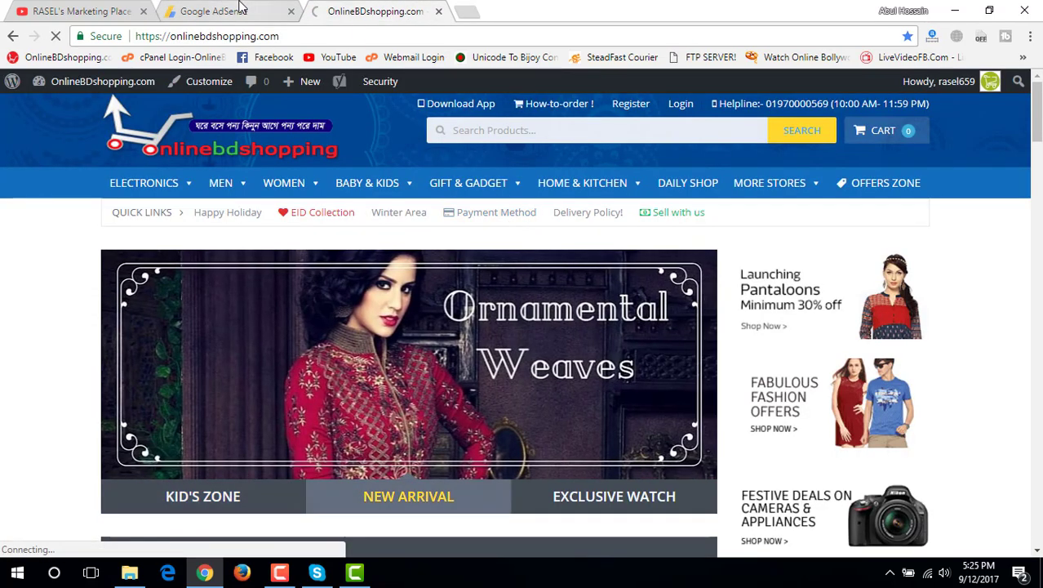
pyautogui.click(239, 10)
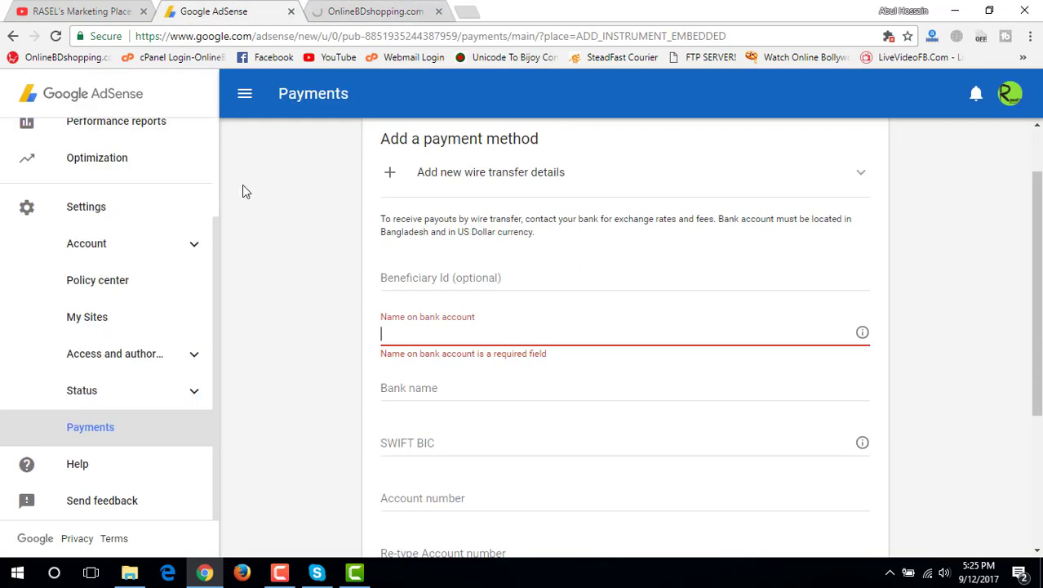
pyautogui.click(472, 342)
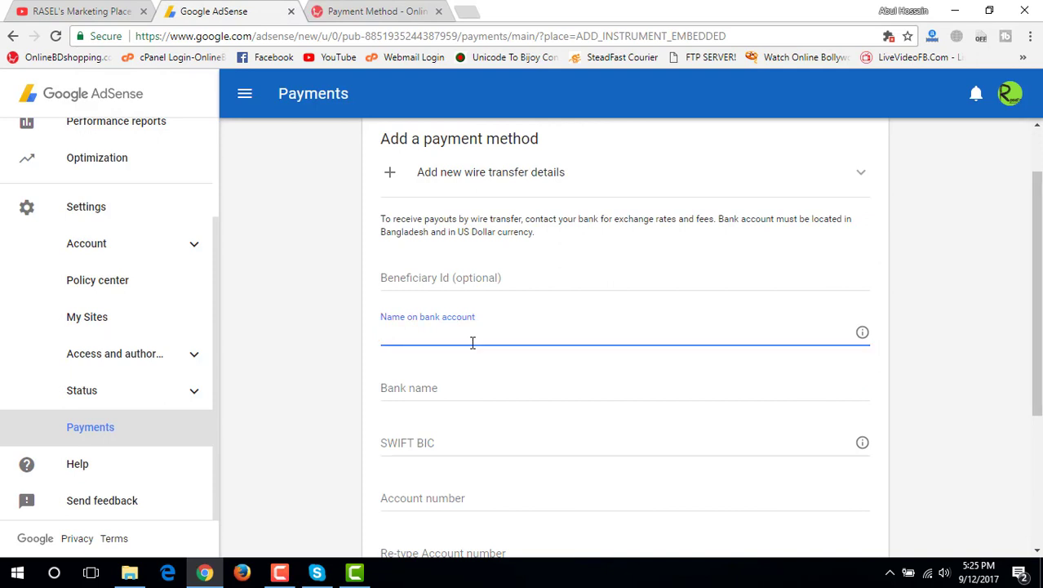
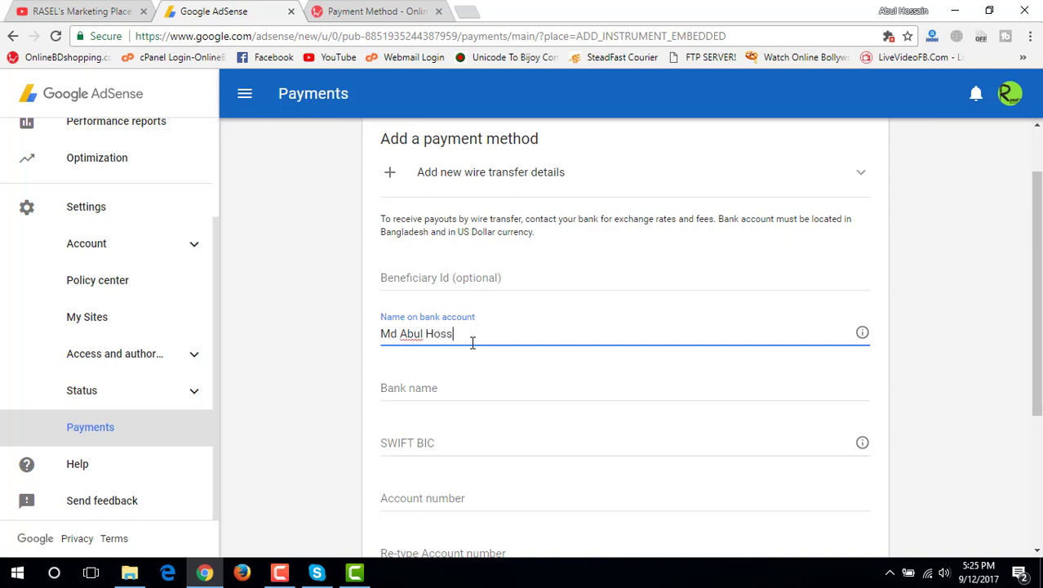
# Copy the Dutch-Bangla Bank account number from the store's Payment Method page
pyautogui.click(388, 12)
pyautogui.scroll(-5, 338, 344)
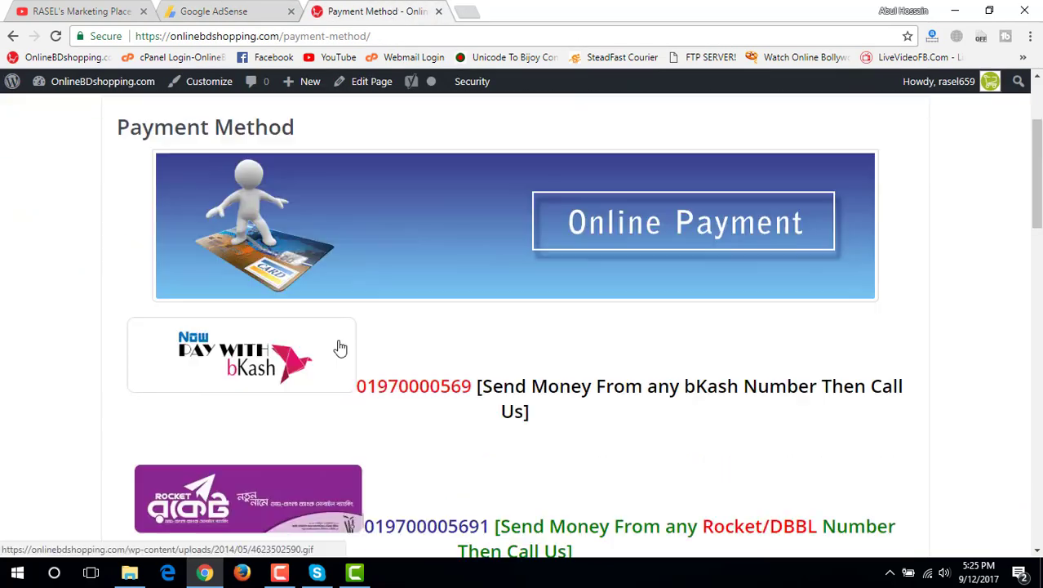
pyautogui.scroll(-1, 427, 408)
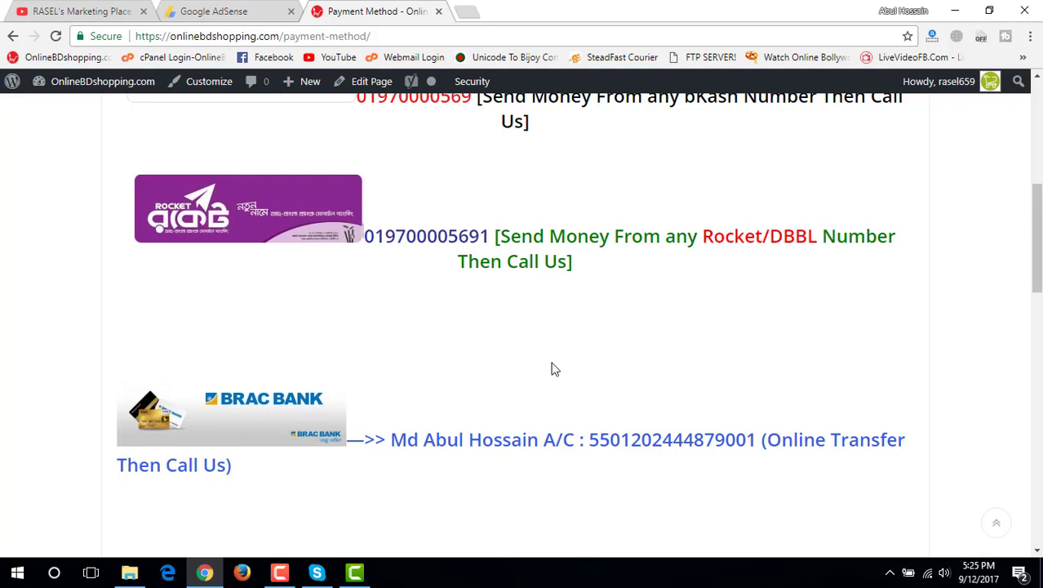
pyautogui.scroll(-4, 547, 325)
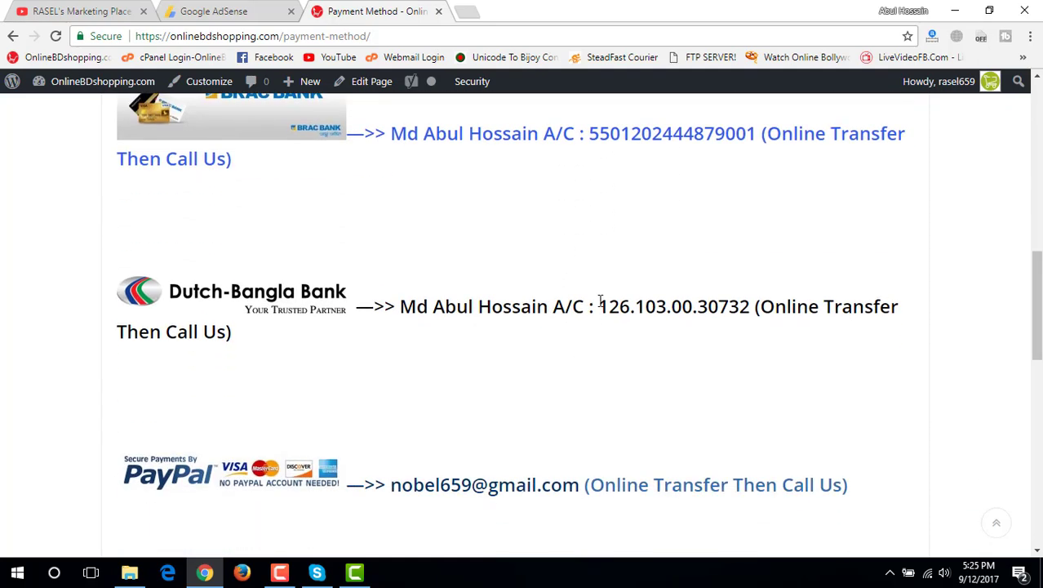
pyautogui.moveTo(599, 306); pyautogui.dragTo(746, 317)
pyautogui.hotkey('ctrl', 'c')
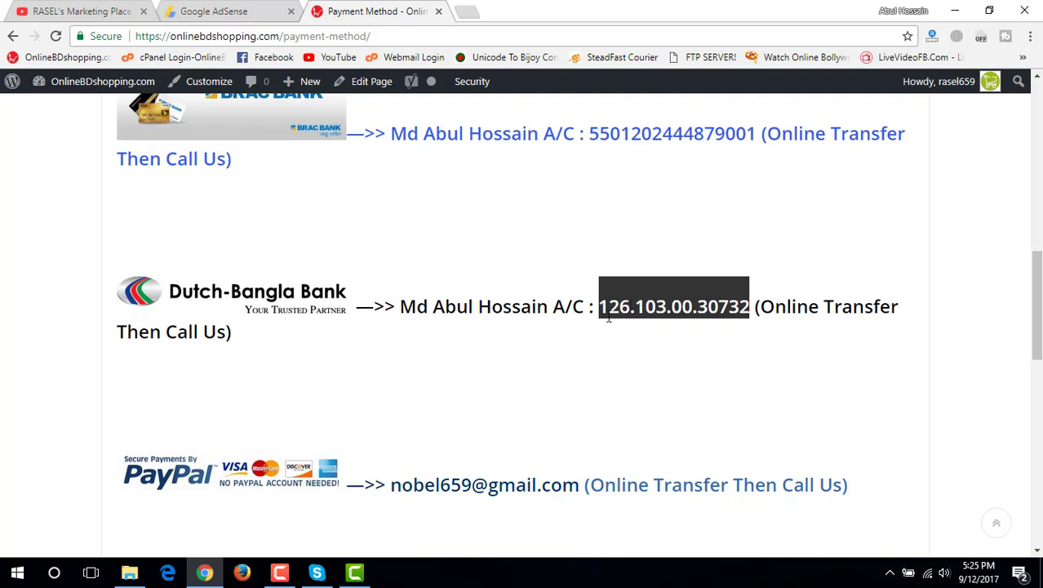
pyautogui.click(203, 10)
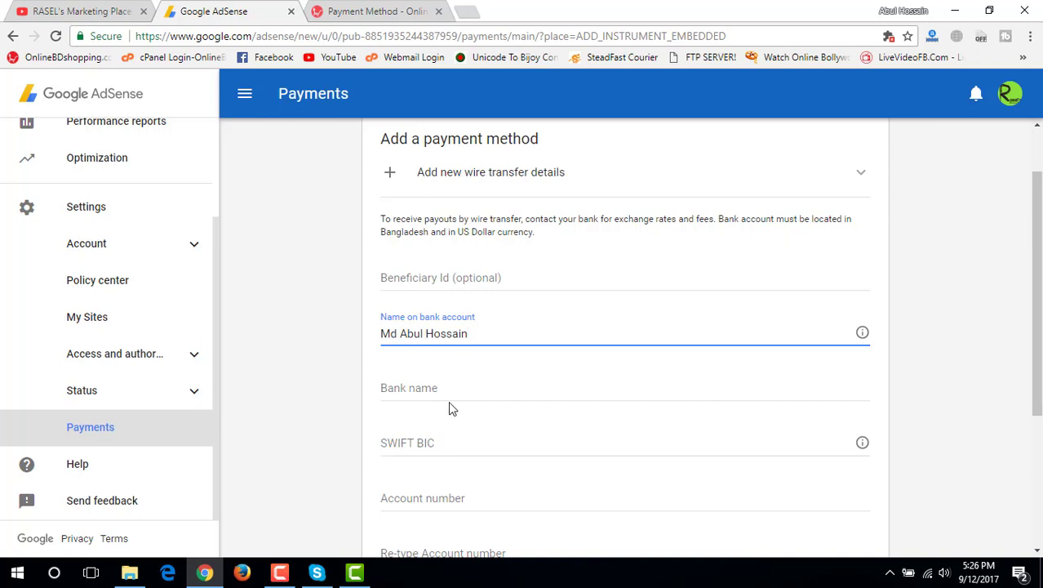
# Paste the Dutch-Bangla account number into Account number and delete its three dots
pyautogui.click(433, 497)
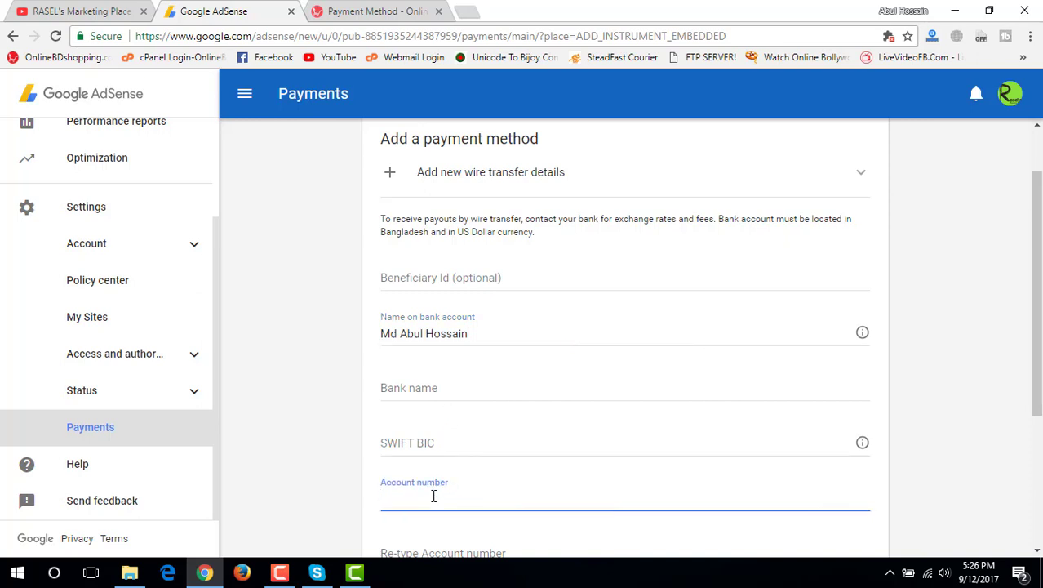
pyautogui.hotkey('ctrl', 'v')
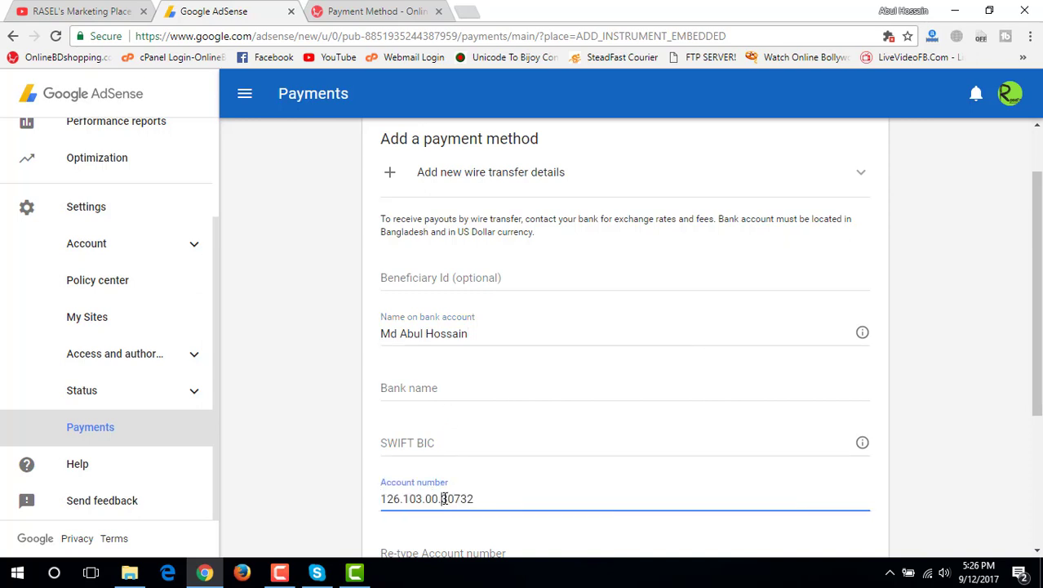
pyautogui.click(441, 499)
pyautogui.press('BackSpace')
pyautogui.click(425, 499)
pyautogui.press('BackSpace')
pyautogui.click(403, 499)
pyautogui.press('BackSpace')
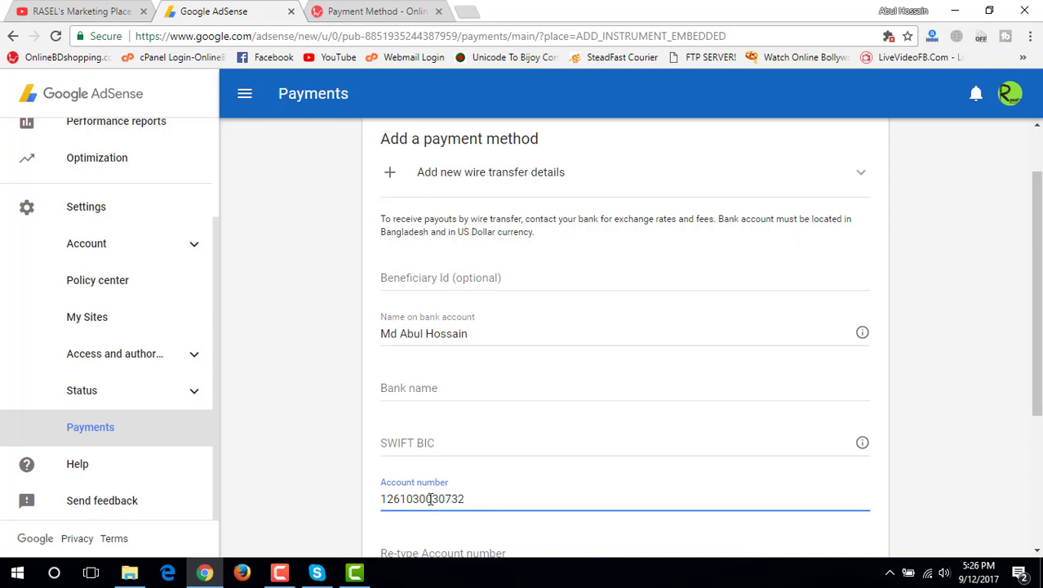
pyautogui.moveTo(420, 498); pyautogui.dragTo(433, 501)
# Search 'dutch bangla bank', open the bank's official website and copy its name from the headline
pyautogui.click(467, 11)
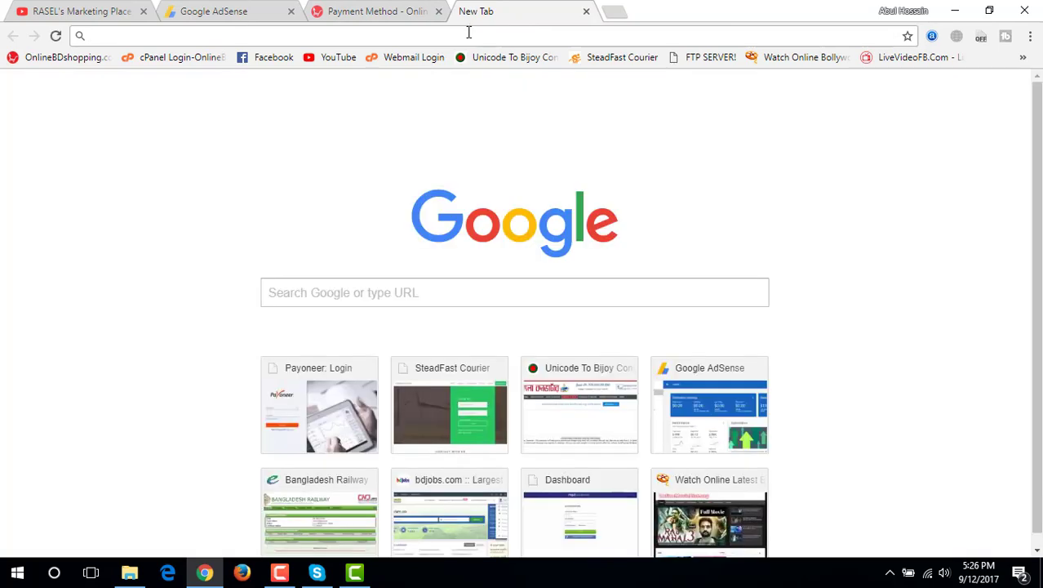
pyautogui.write('dutch')
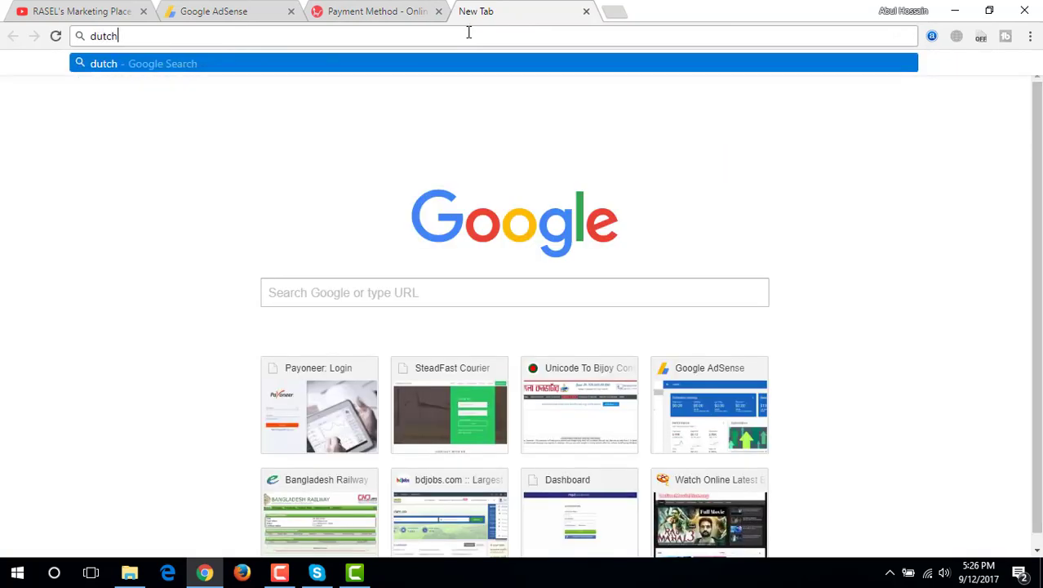
pyautogui.write(' bang')
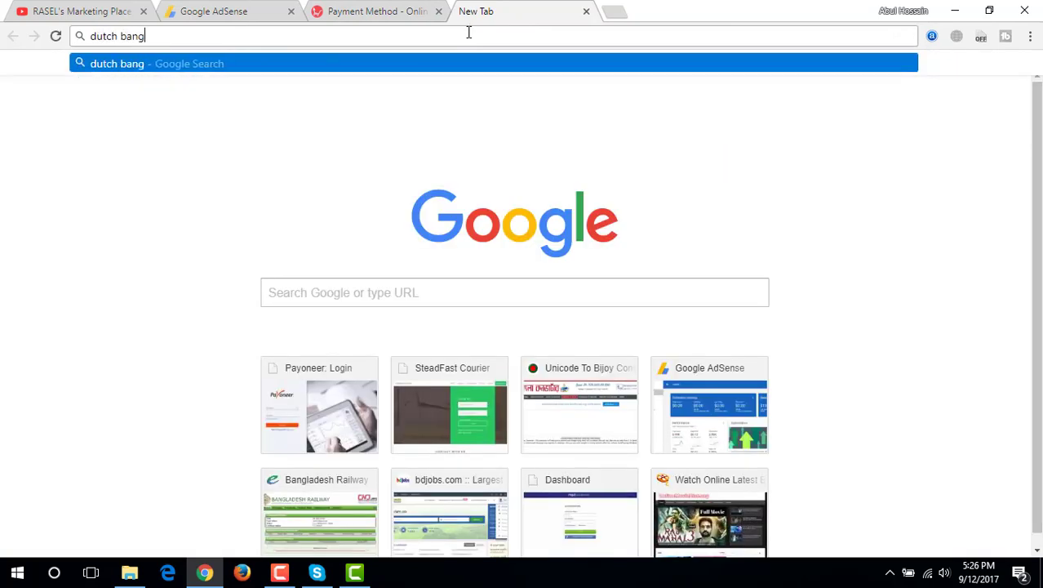
pyautogui.write('la banga')
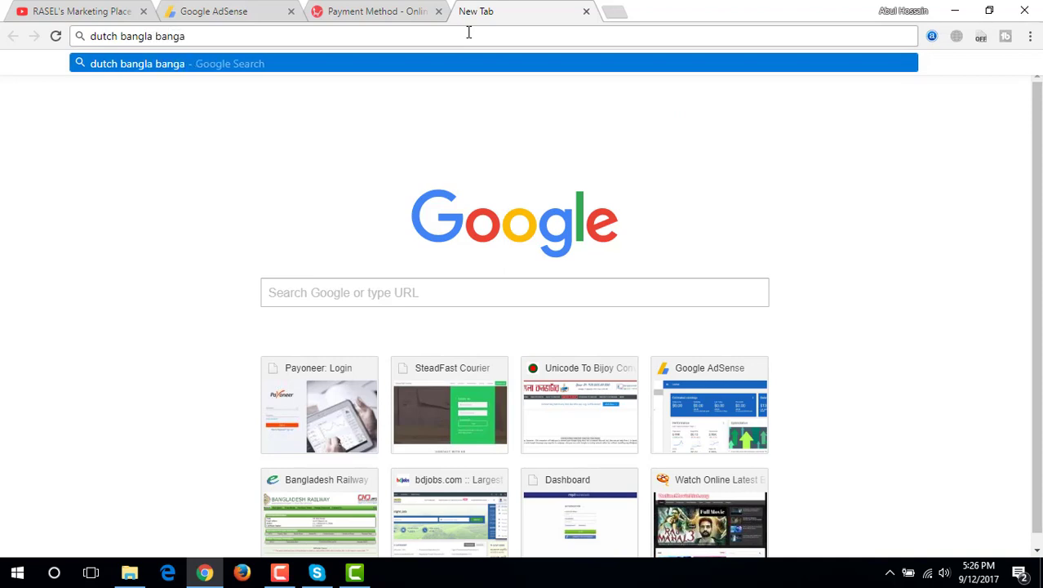
pyautogui.press('BackSpace')
pyautogui.write('la')
pyautogui.write(' bank')
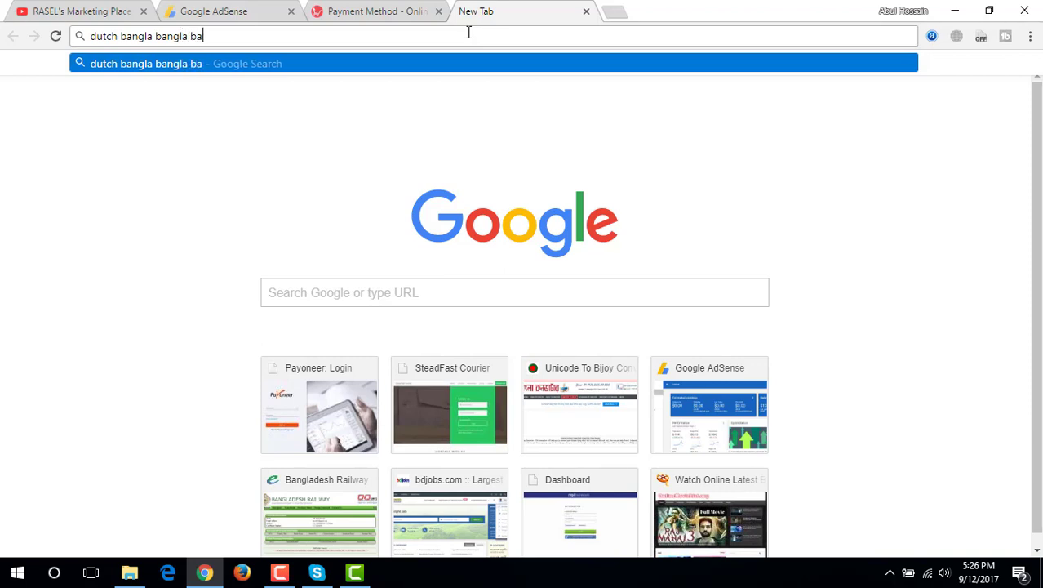
pyautogui.press('Return')
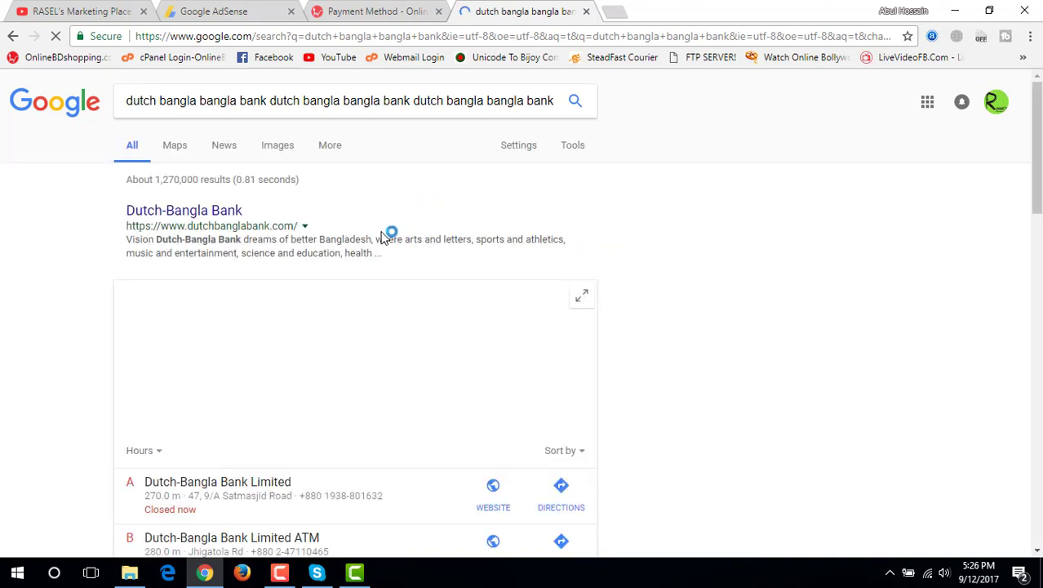
pyautogui.click(233, 214)
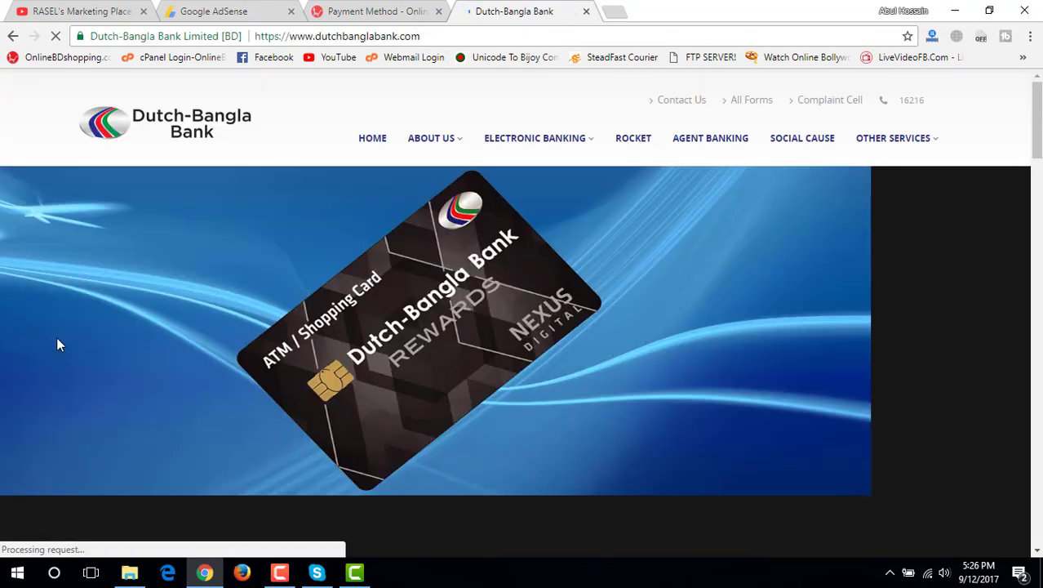
pyautogui.scroll(-6, 237, 373)
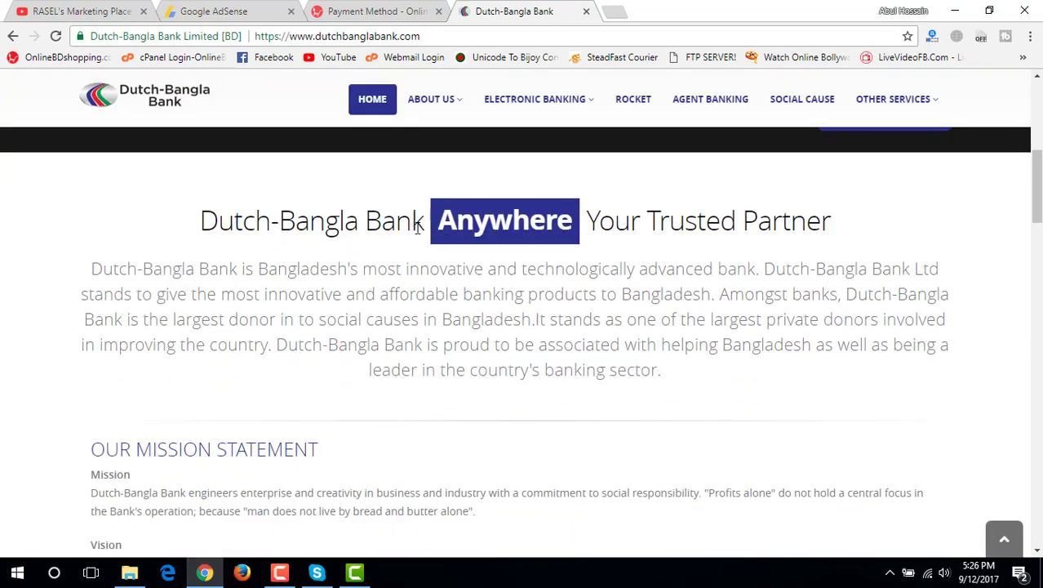
pyautogui.moveTo(419, 222); pyautogui.dragTo(208, 223)
pyautogui.hotkey('ctrl', 'c')
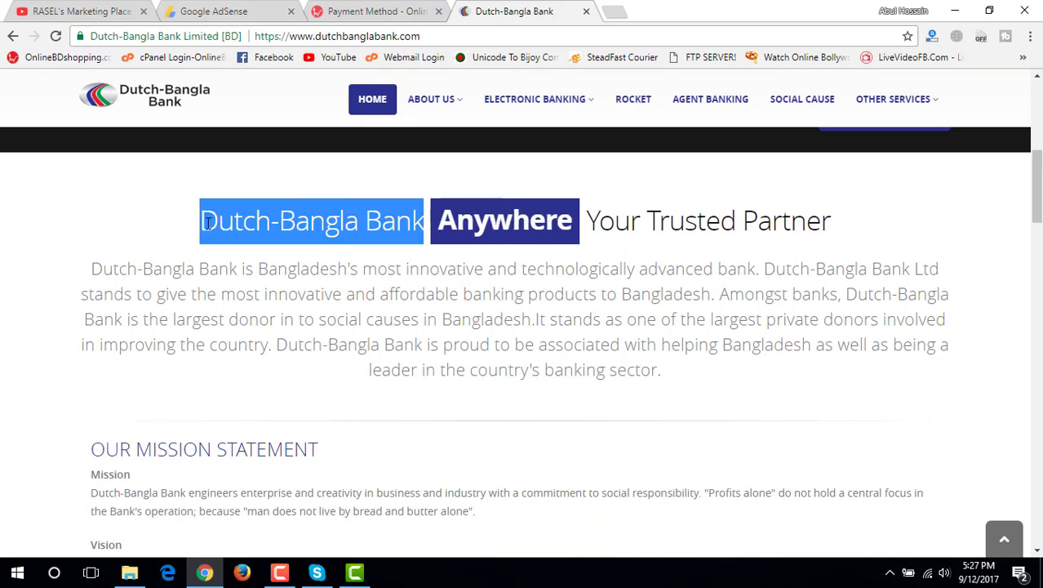
# Paste the name into Bank name as 'Dutch Bangla Bank', replacing the hyphen with a space
pyautogui.click(233, 11)
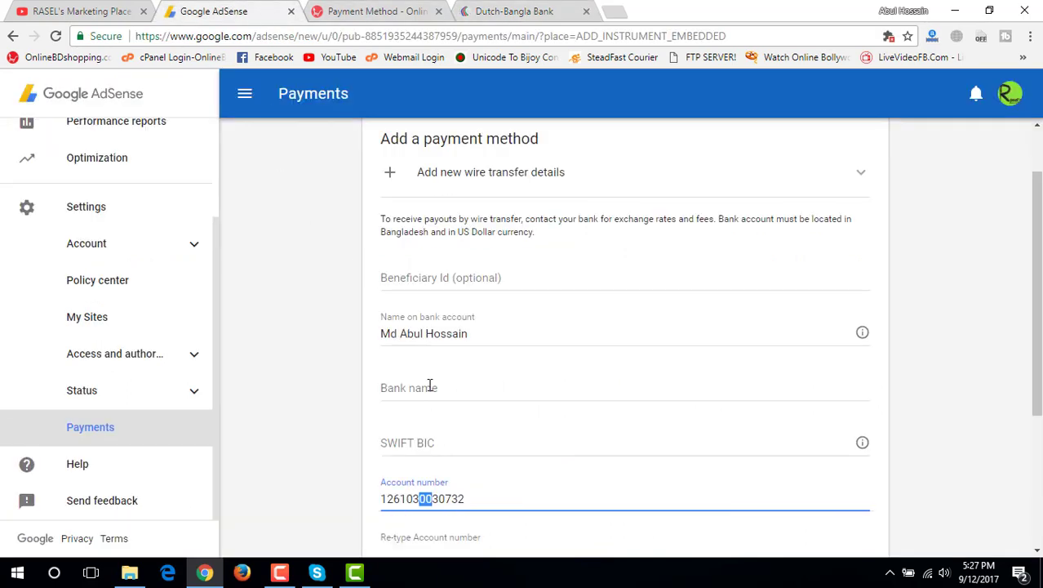
pyautogui.click(429, 386)
pyautogui.hotkey('ctrl', 'v')
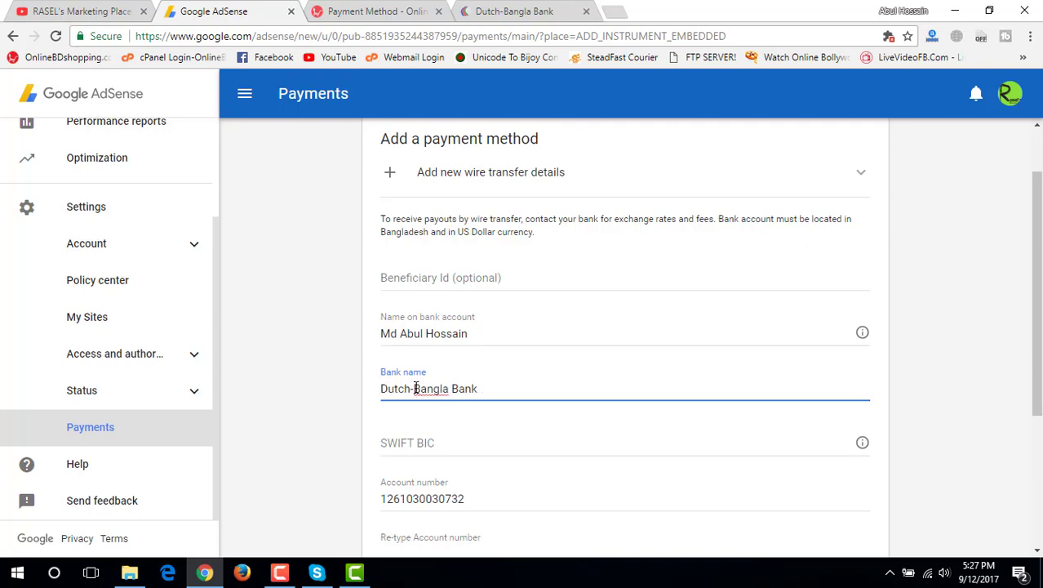
pyautogui.click(415, 389)
pyautogui.press('BackSpace')
pyautogui.click(493, 392)
# Copy the SWIFT code DBBLBDDH from the Dutch-Bangla Bank website's footer
pyautogui.click(543, 12)
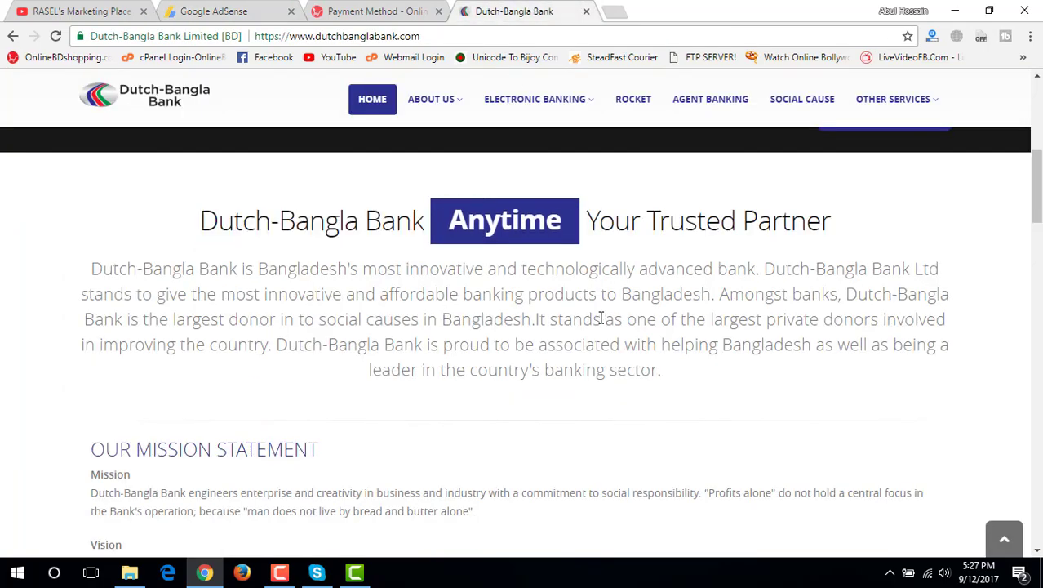
pyautogui.scroll(-15, 601, 319)
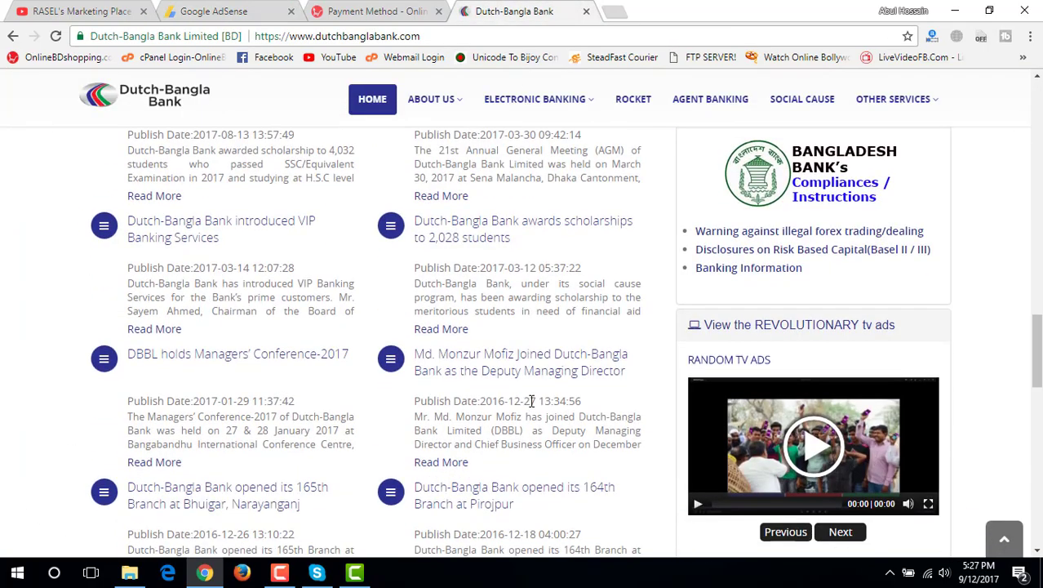
pyautogui.scroll(-15, 531, 400)
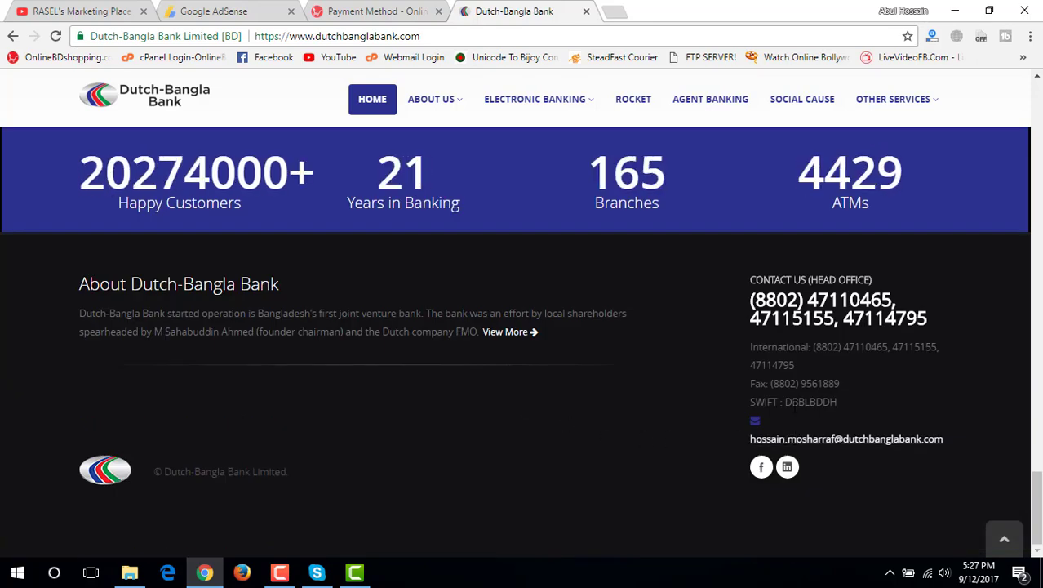
pyautogui.moveTo(792, 402); pyautogui.dragTo(764, 402)
pyautogui.click(843, 410)
pyautogui.moveTo(843, 408); pyautogui.dragTo(784, 402)
pyautogui.hotkey('ctrl', 'c')
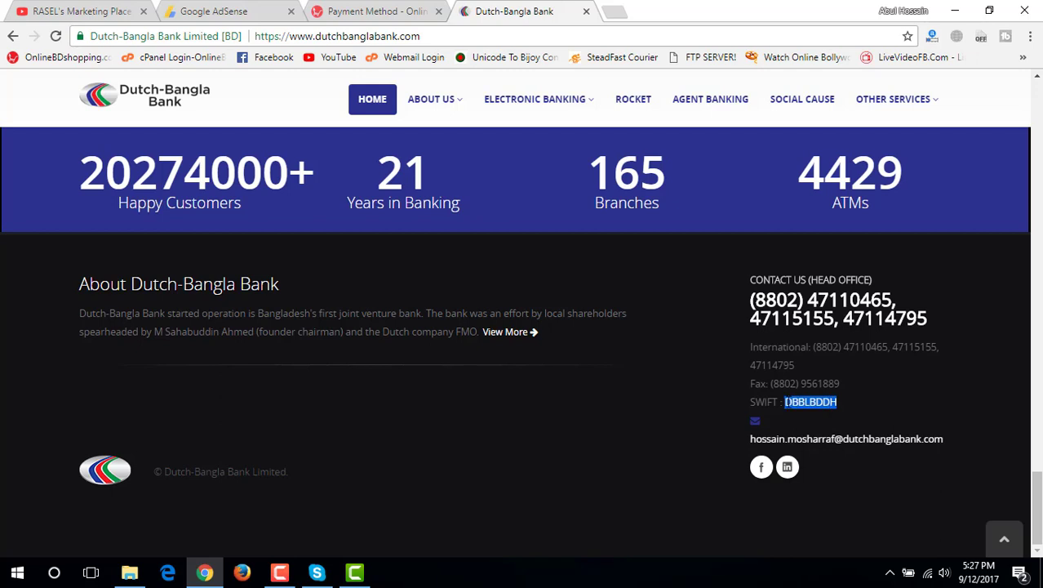
pyautogui.click(272, 10)
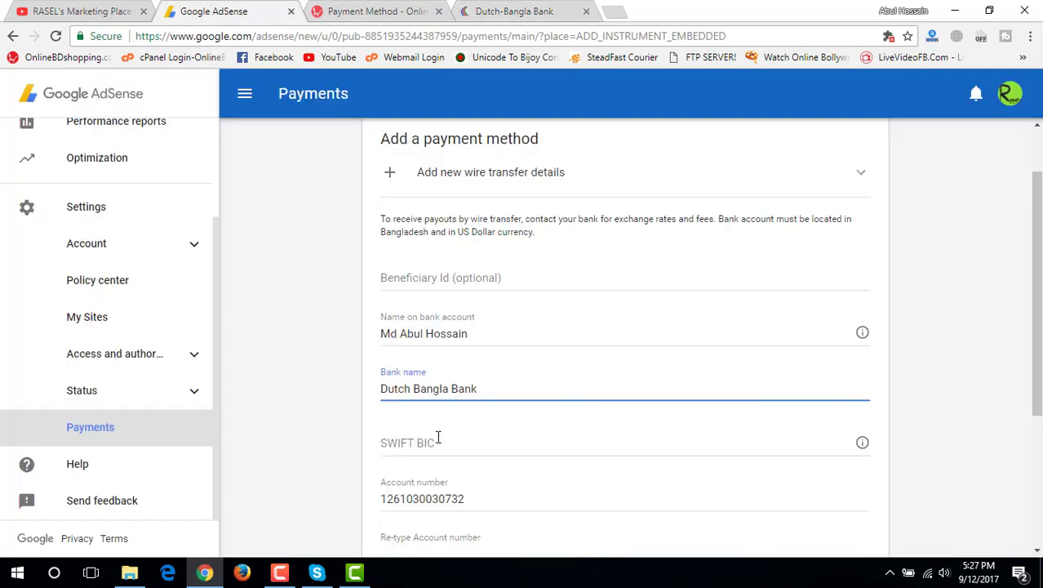
# Paste SWIFT code DBBLBDDH into the SWIFT BIC field
pyautogui.click(439, 439)
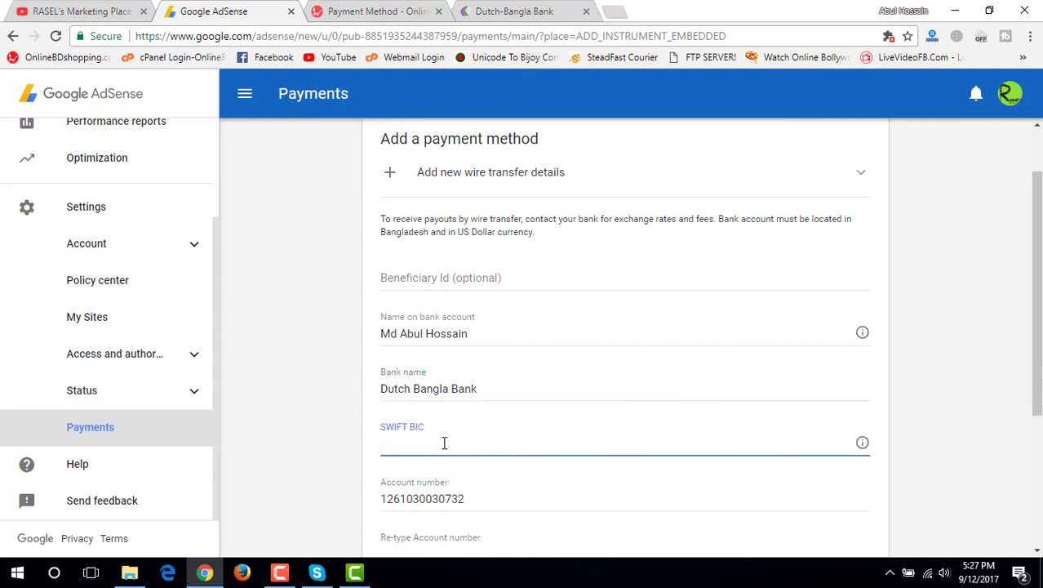
pyautogui.hotkey('ctrl', 'v')
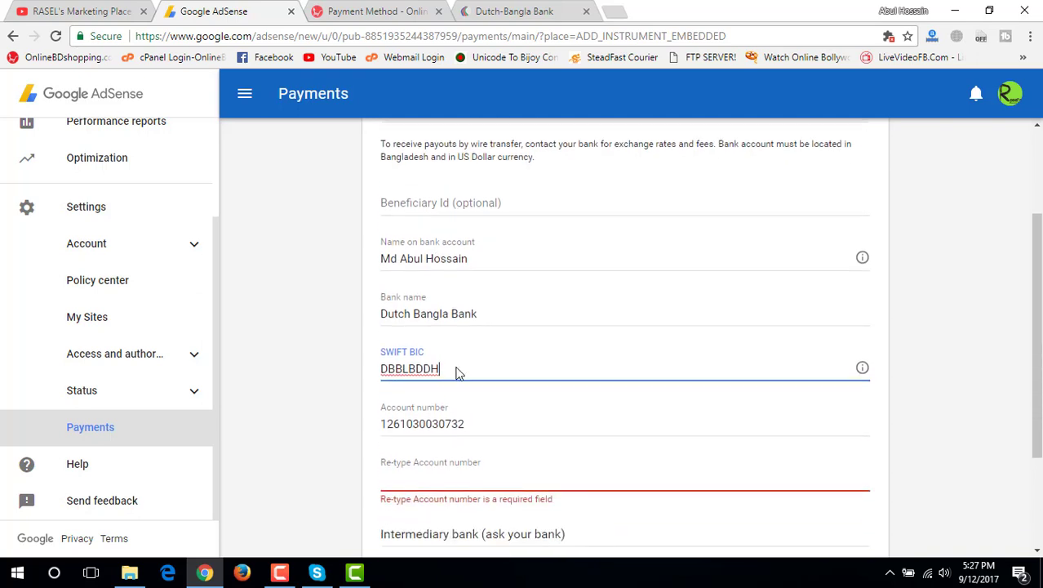
pyautogui.scroll(-1, 455, 371)
# Copy the account number into the Re-type Account number field to confirm it
pyautogui.doubleClick(461, 422)
pyautogui.hotkey('ctrl', 'c')
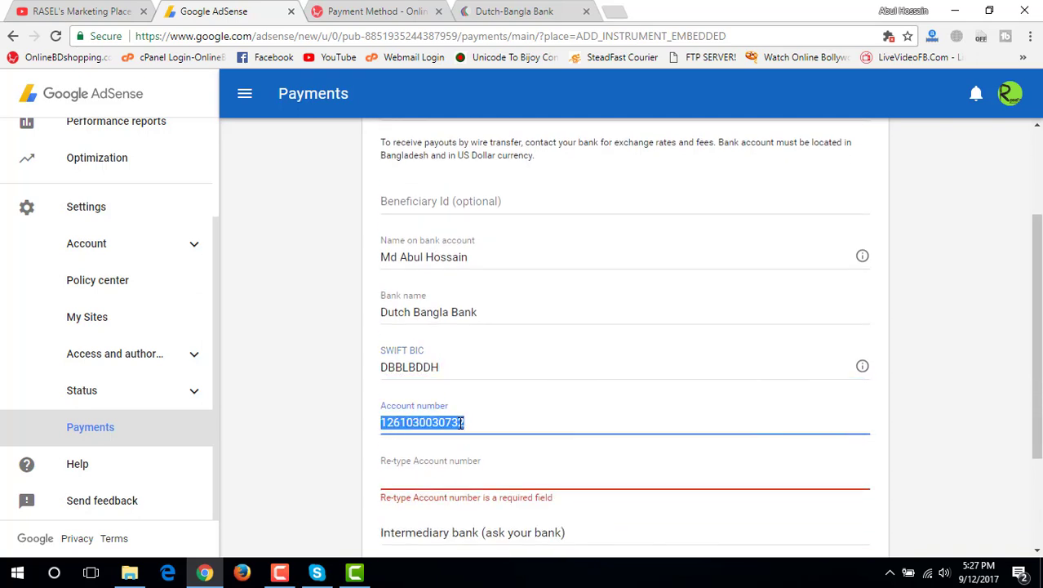
pyautogui.click(453, 461)
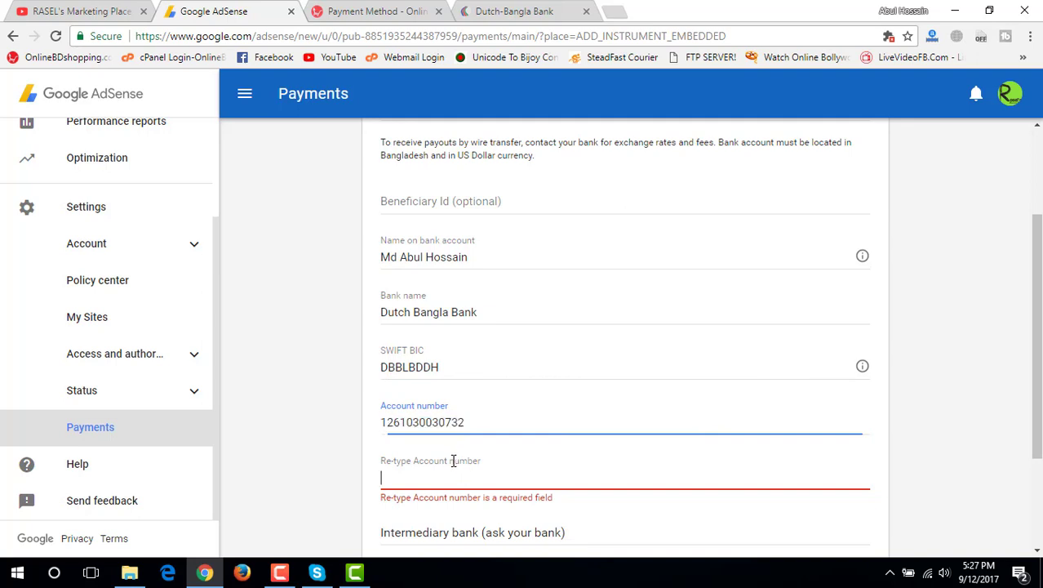
pyautogui.hotkey('ctrl', 'v')
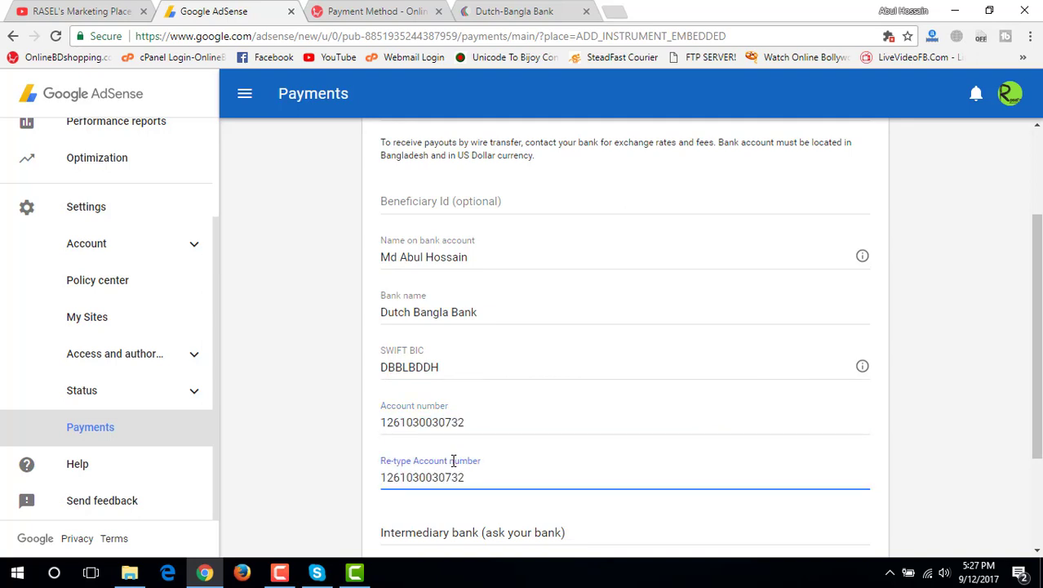
pyautogui.scroll(-1, 457, 464)
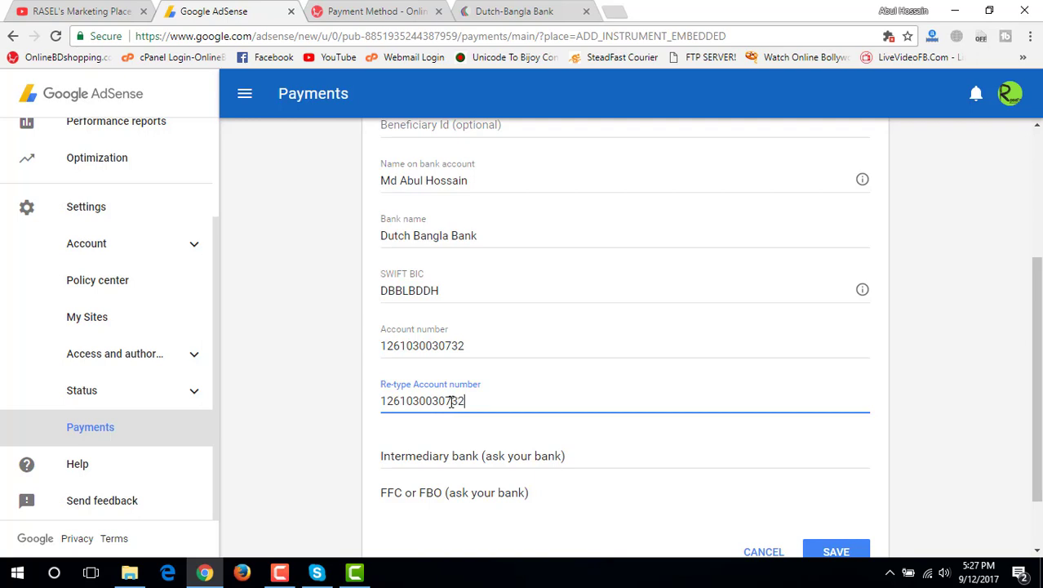
pyautogui.click(332, 430)
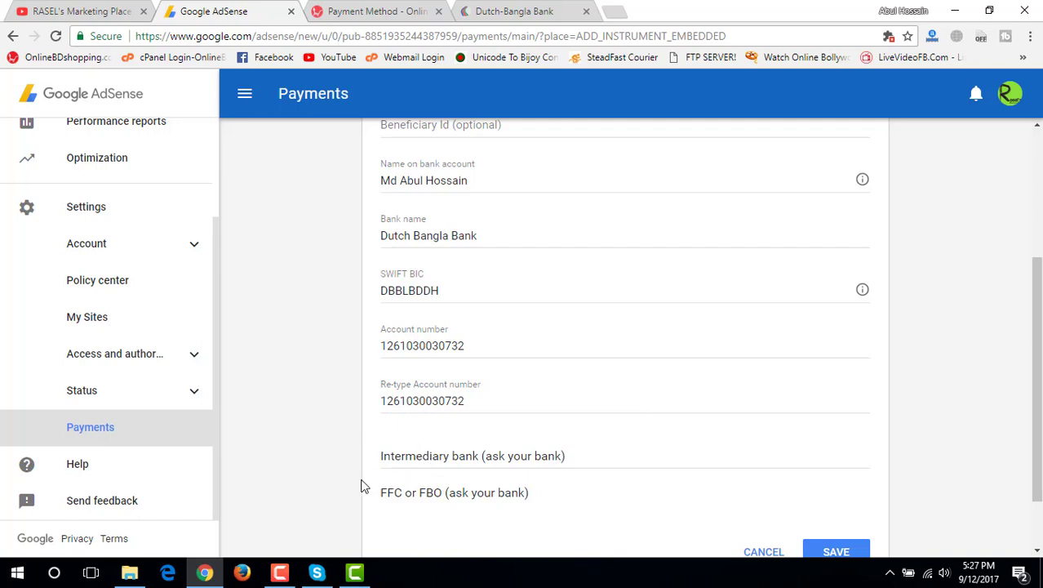
pyautogui.scroll(-1, 318, 475)
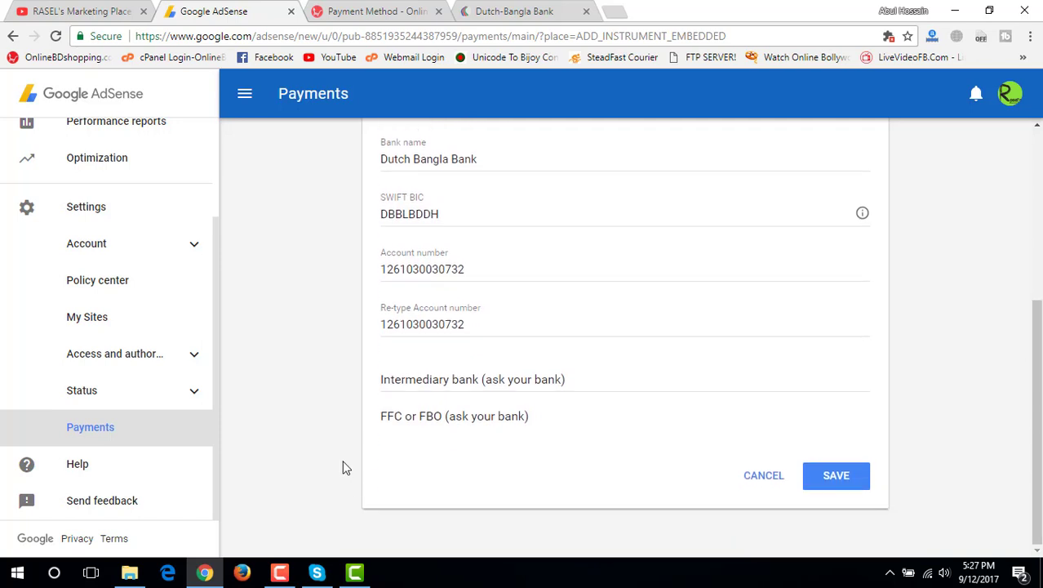
# Expand the optional Intermediary bank fields and leave them empty
pyautogui.click(411, 380)
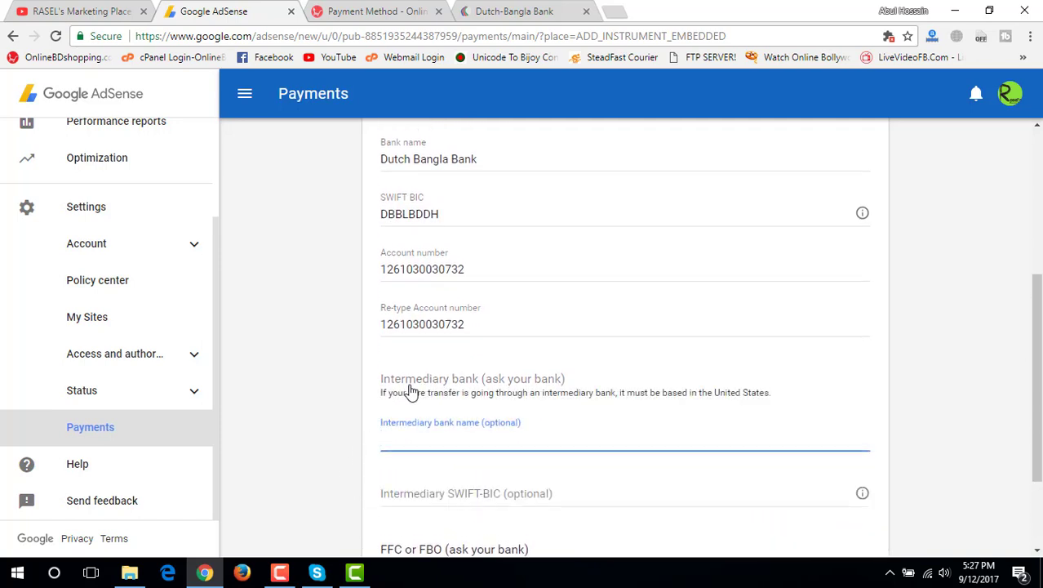
pyautogui.click(410, 392)
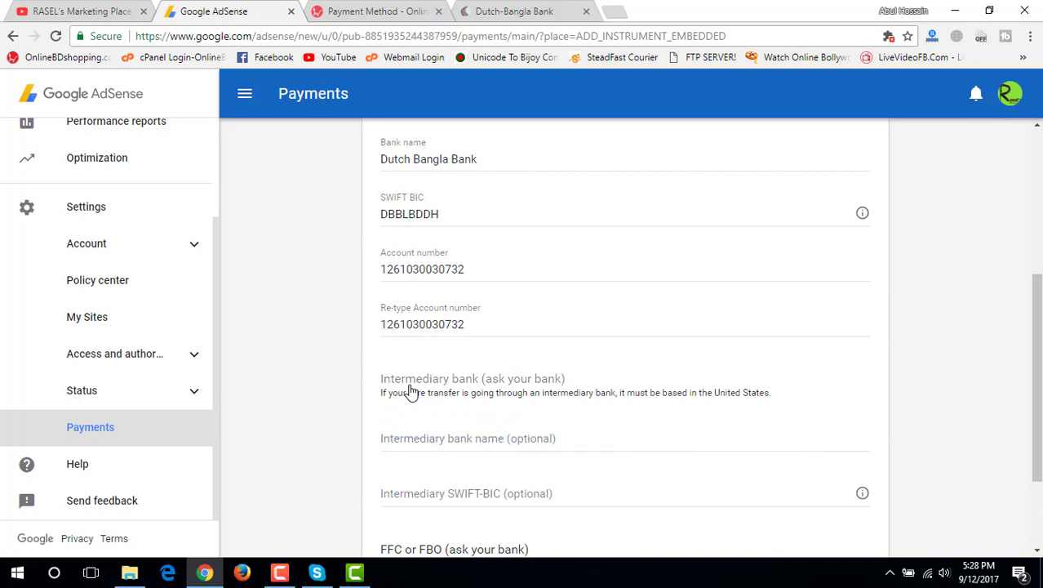
pyautogui.scroll(-1, 326, 454)
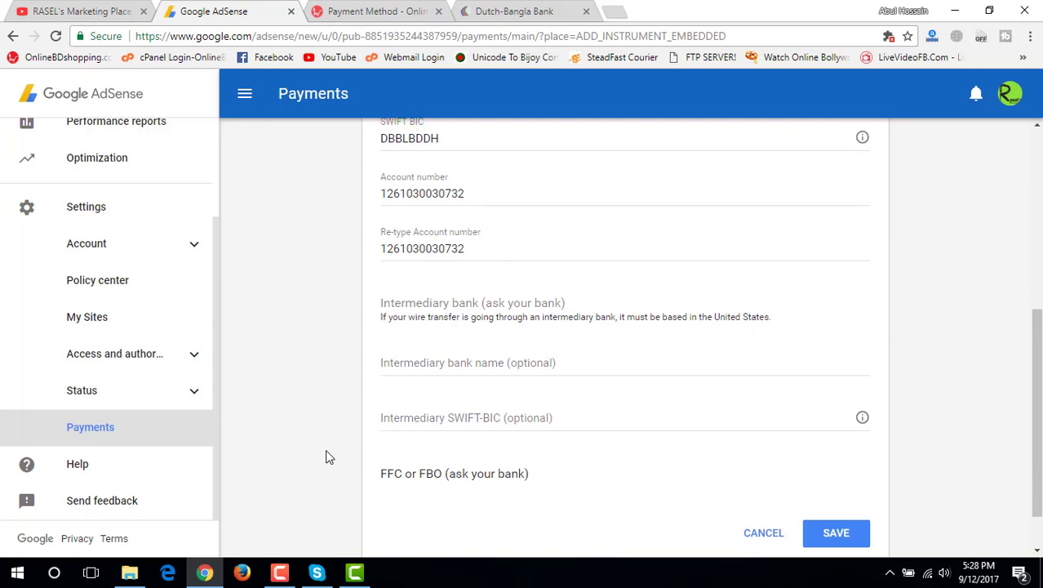
pyautogui.scroll(1, 325, 455)
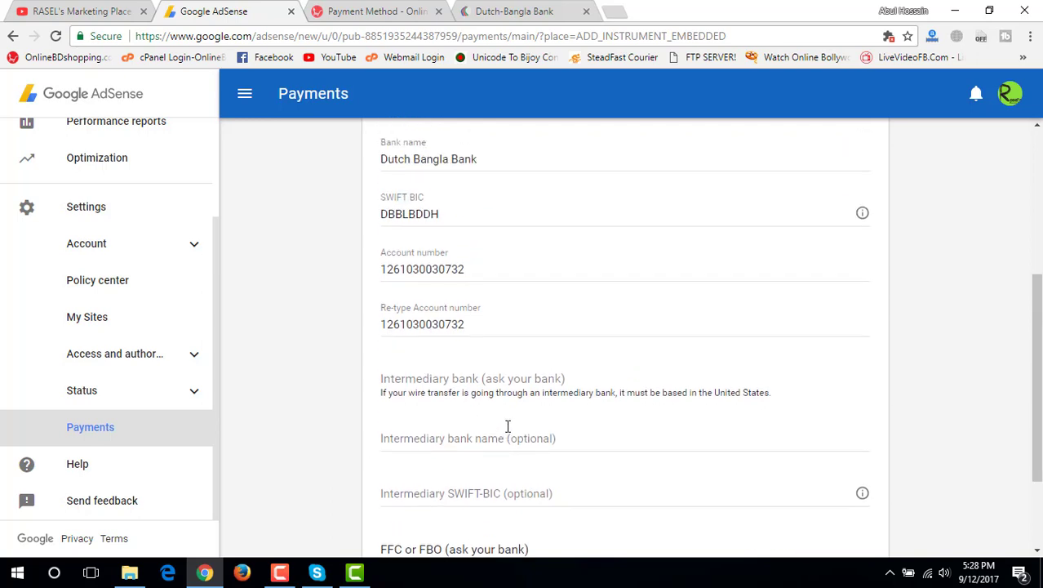
pyautogui.scroll(2, 475, 419)
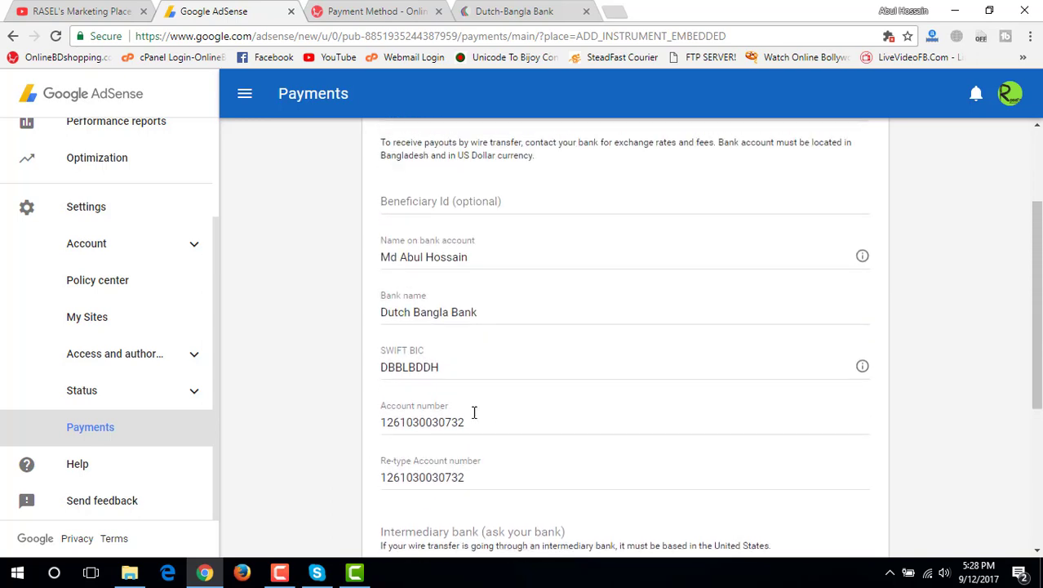
pyautogui.scroll(1, 432, 301)
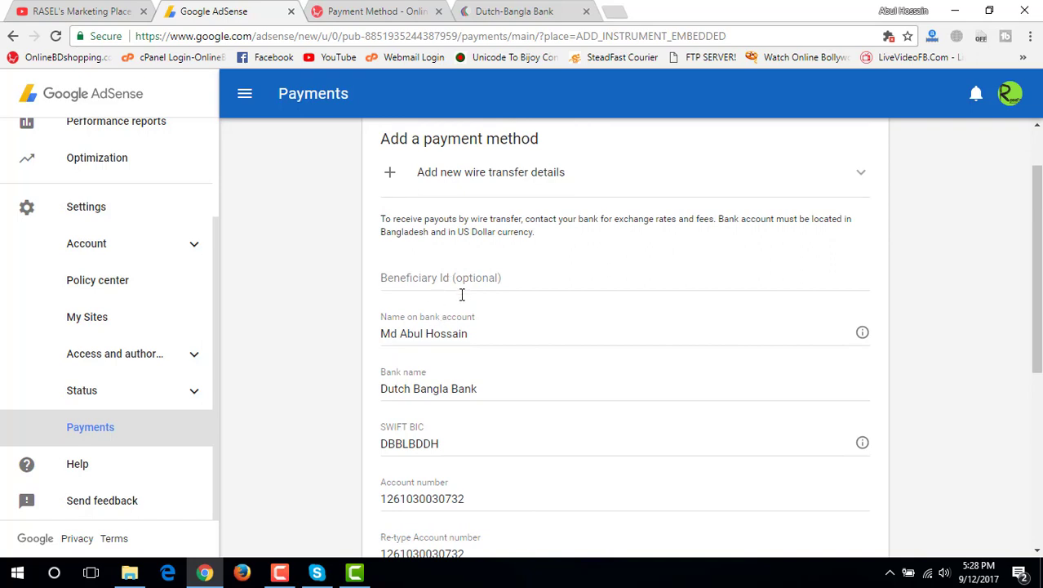
# Check SWIFT code DBBLBDDH against the bank's website, then scroll to the form's bottom
pyautogui.click(502, 13)
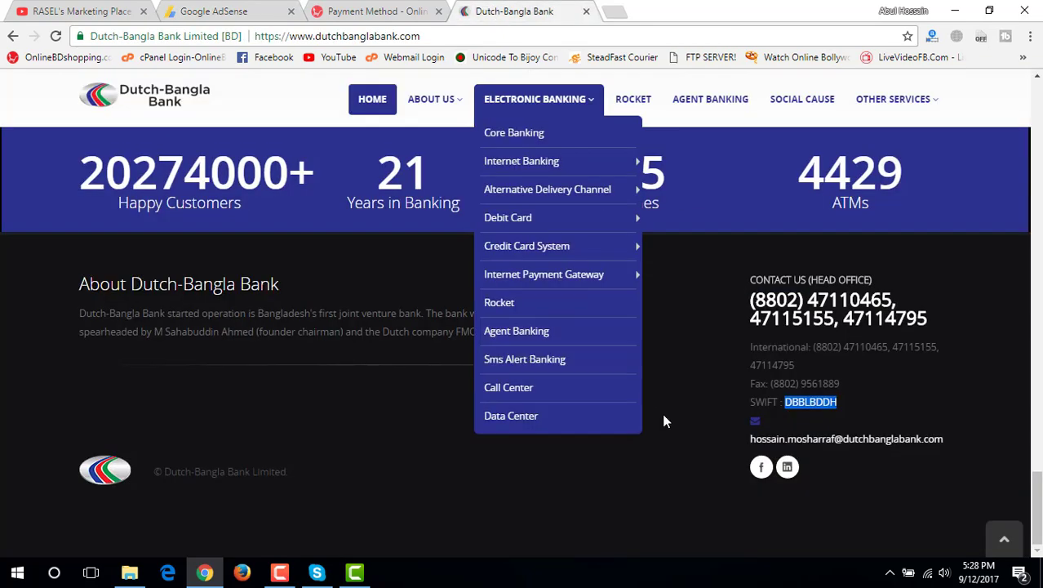
pyautogui.click(711, 412)
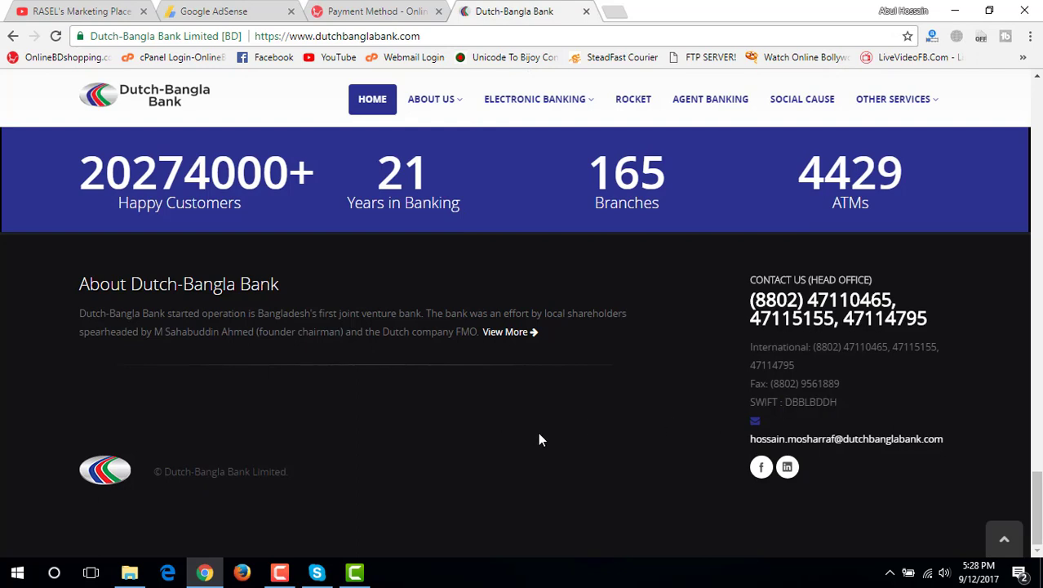
pyautogui.click(237, 12)
pyautogui.scroll(-1, 358, 417)
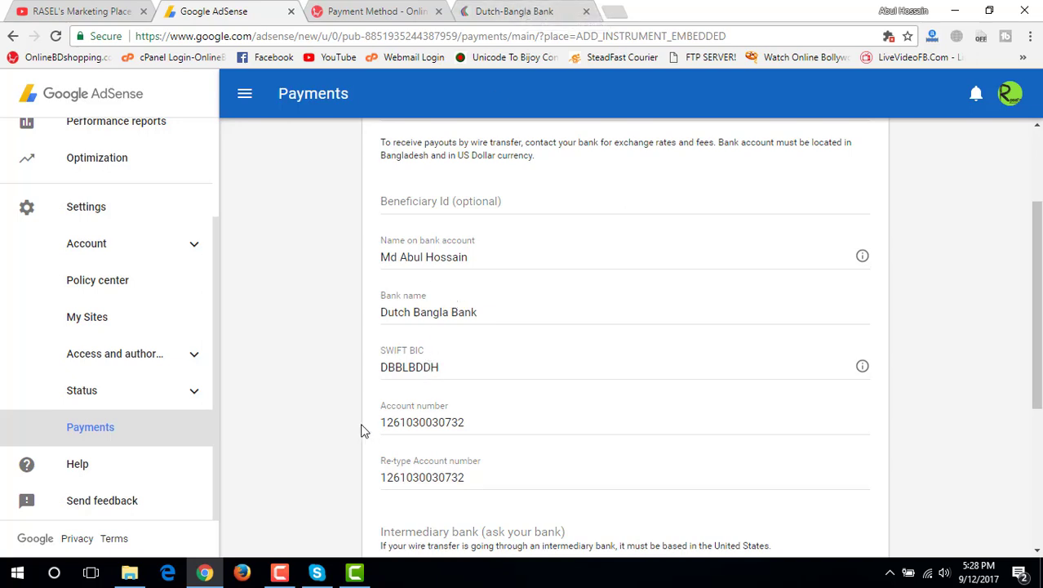
pyautogui.scroll(-1, 363, 432)
pyautogui.scroll(-2, 319, 452)
pyautogui.scroll(-1, 324, 452)
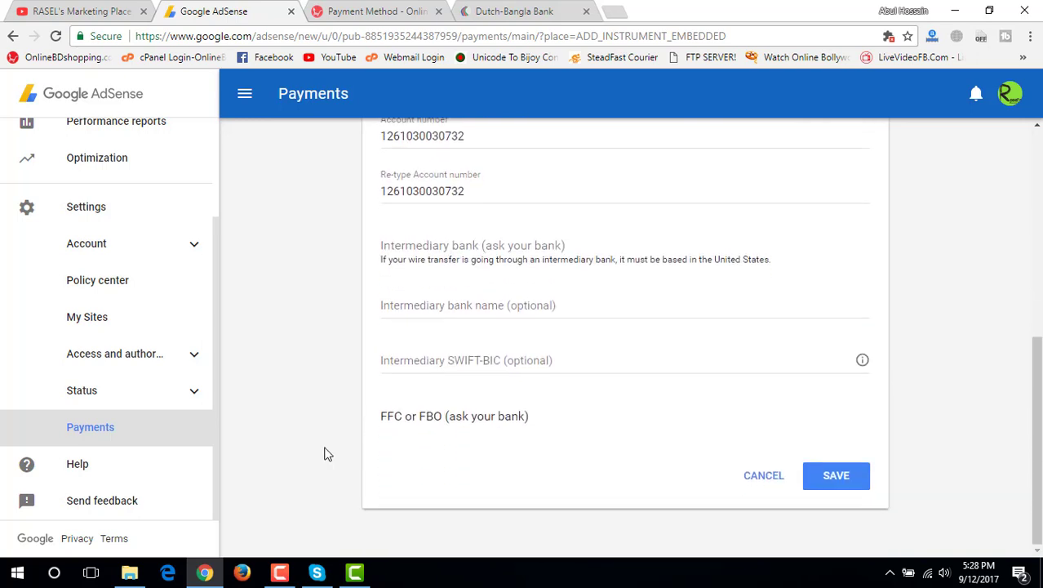
# Save the Dutch Bangla Bank wire transfer details and go to Choose payment method
pyautogui.click(853, 484)
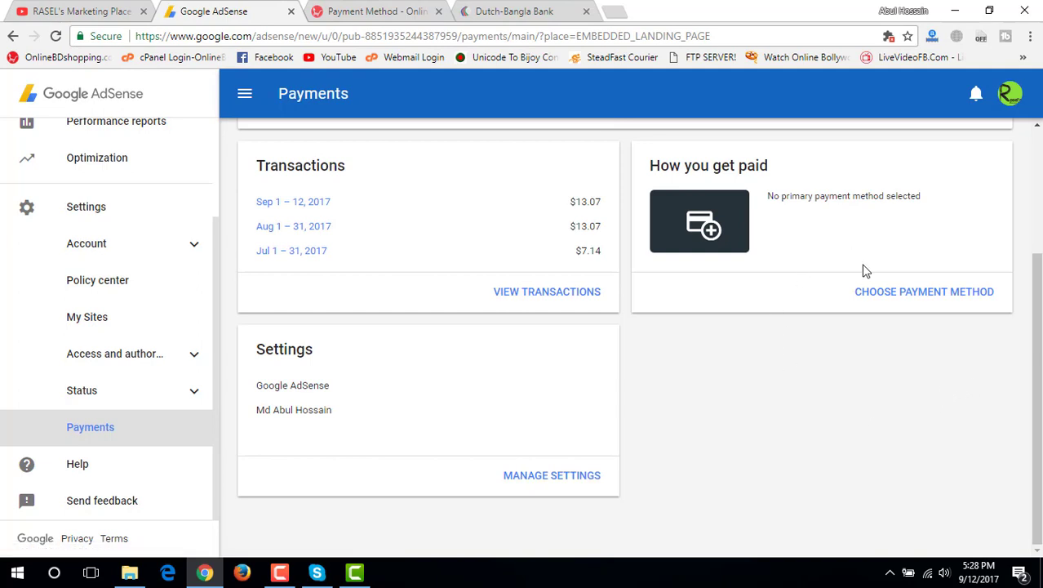
pyautogui.click(882, 296)
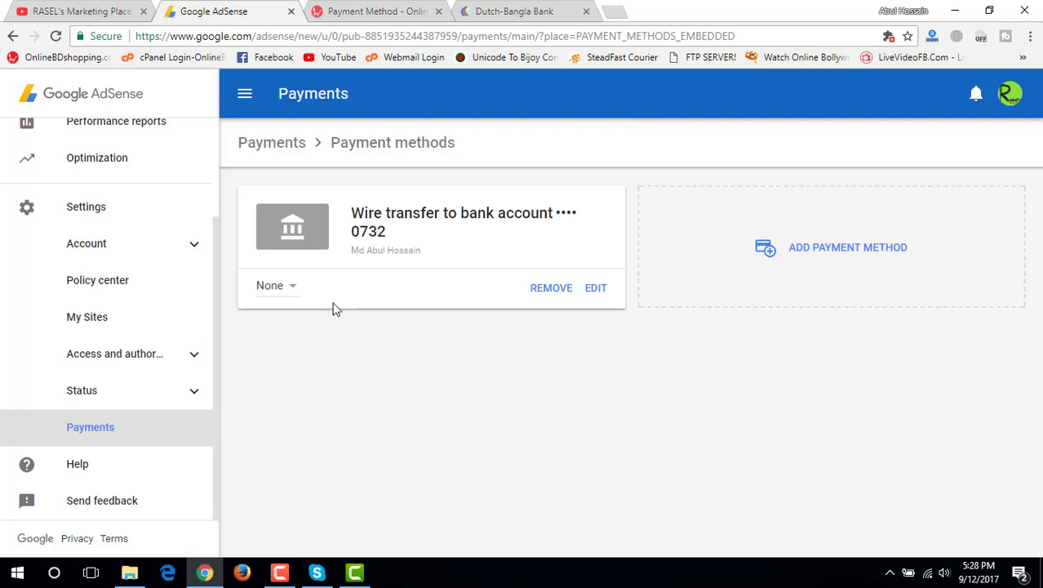
# Change the wire transfer bank account's priority from None to Primary
pyautogui.click(291, 287)
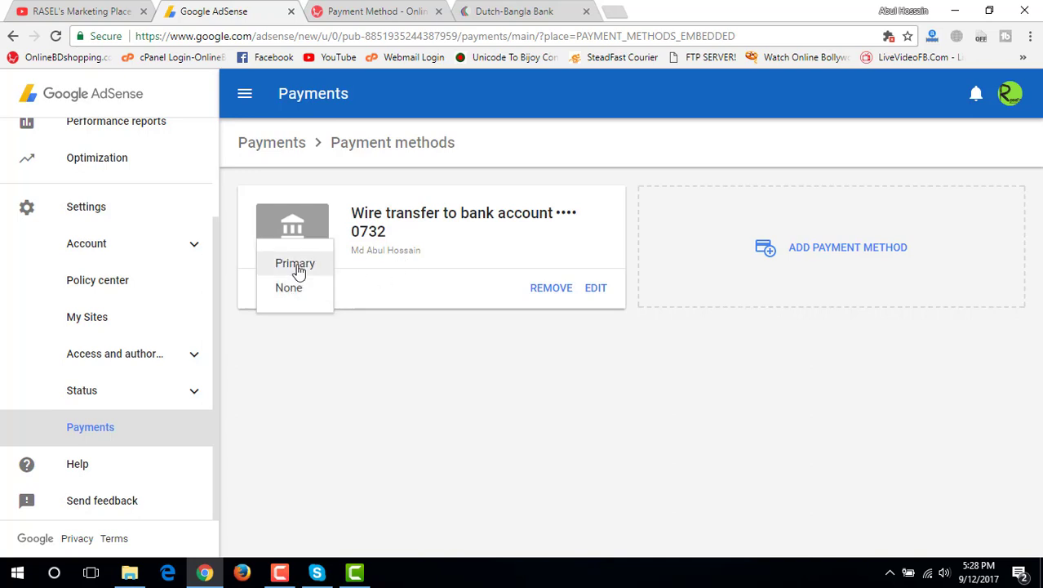
pyautogui.click(296, 264)
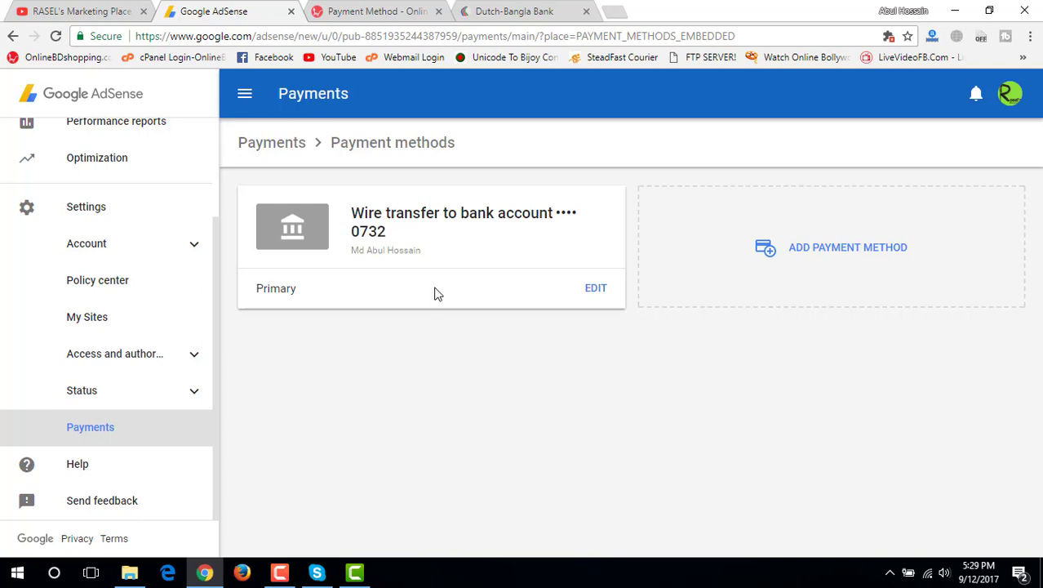
# Return to the Payments overview and check the wire transfer listed under How you get paid
pyautogui.click(286, 153)
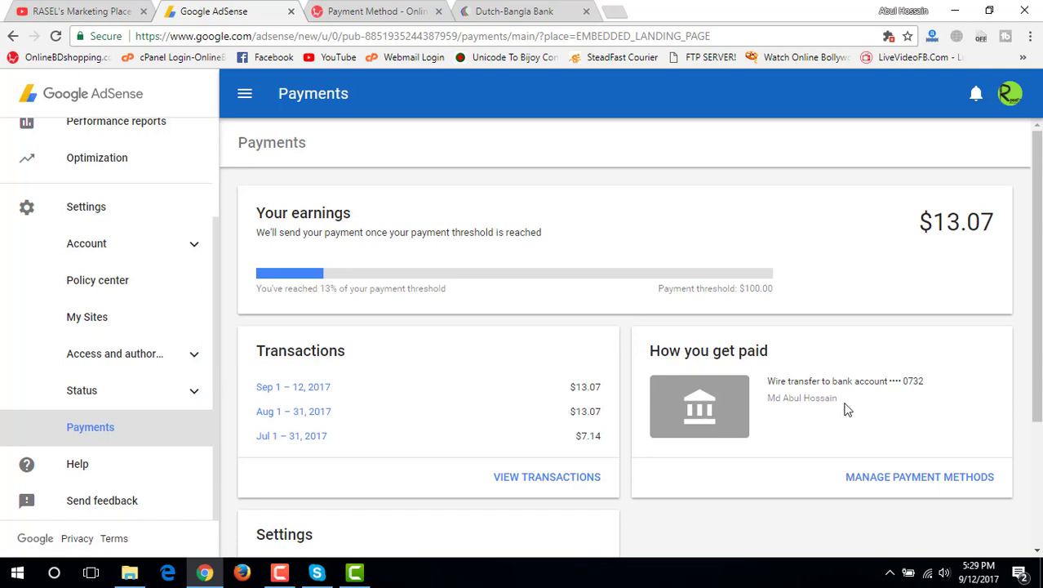
pyautogui.moveTo(795, 384); pyautogui.dragTo(771, 377)
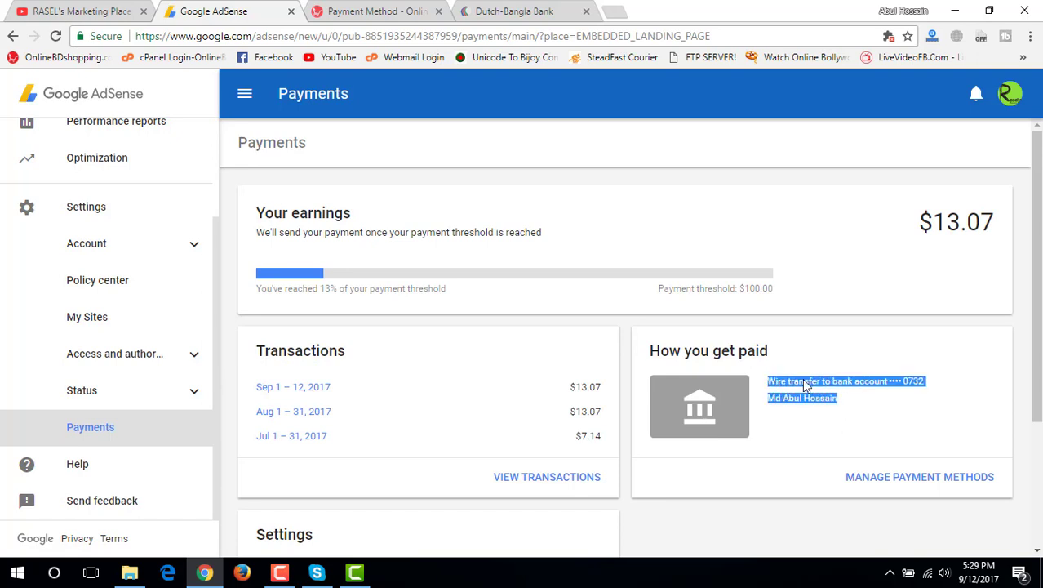
pyautogui.click(805, 384)
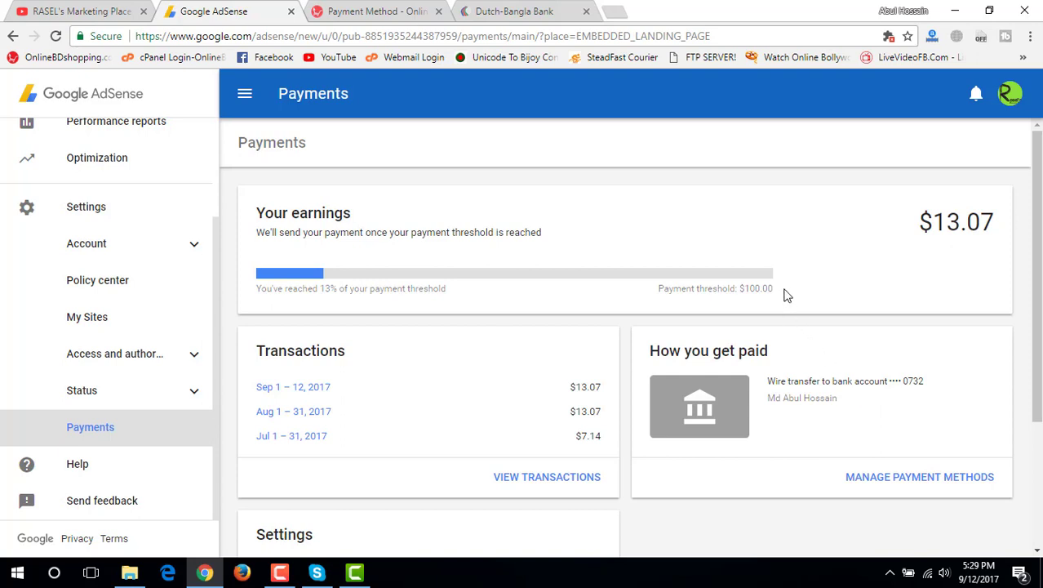
# Review the $100.00 payment threshold, then switch to the YouTube channel tab
pyautogui.moveTo(777, 292); pyautogui.dragTo(658, 288)
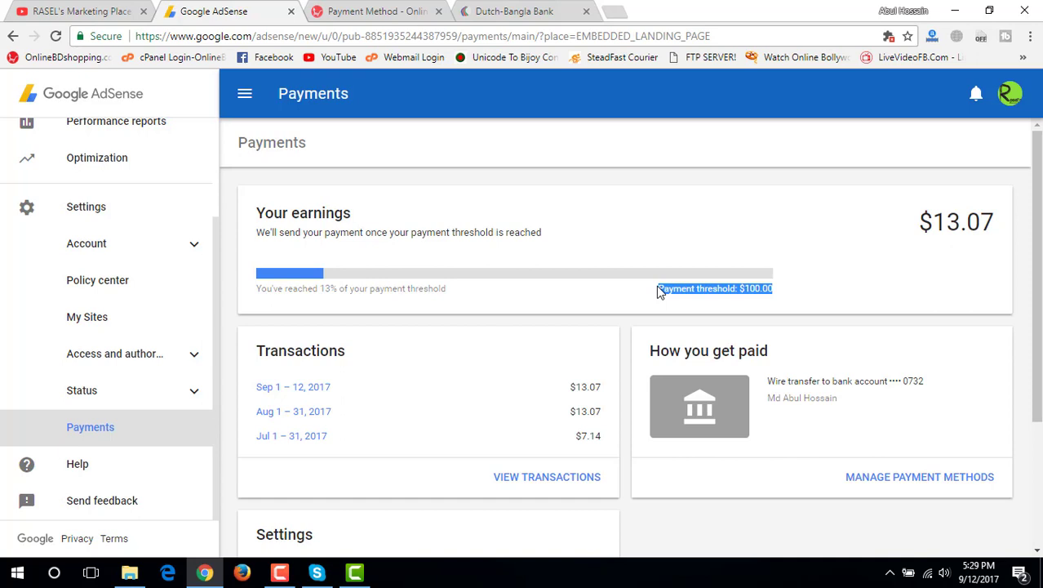
pyautogui.click(660, 292)
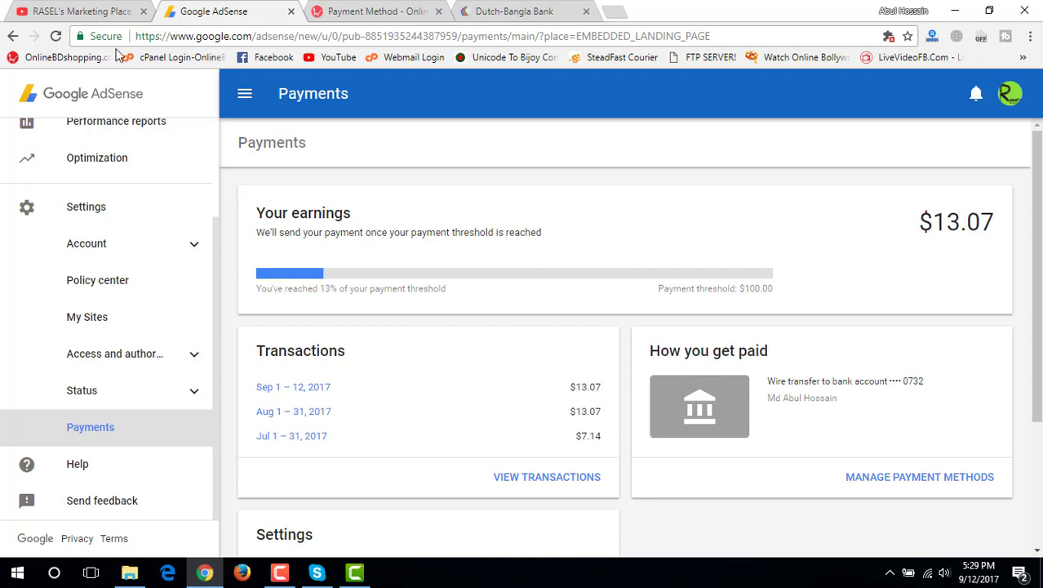
pyautogui.click(97, 13)
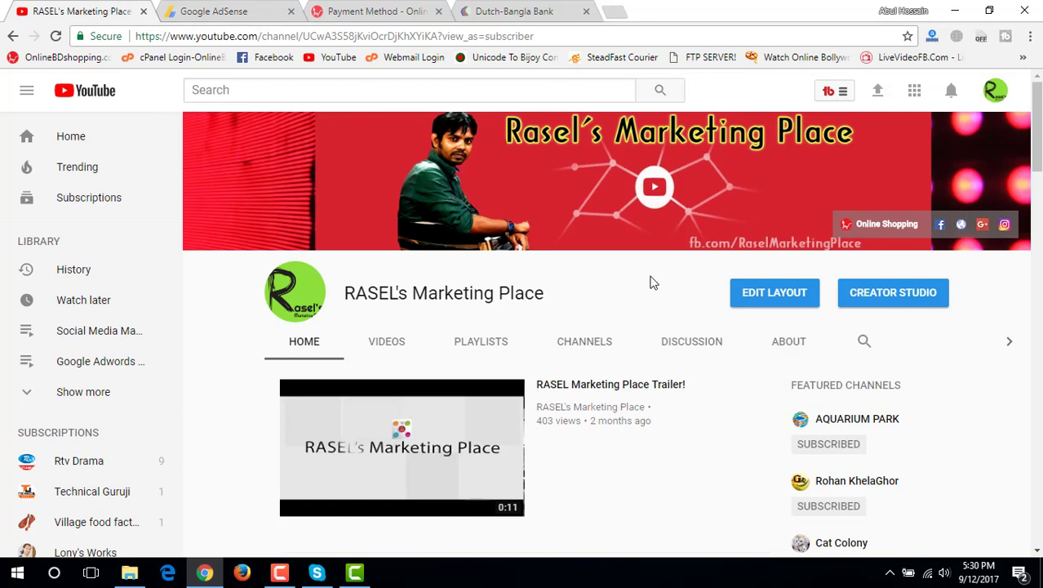